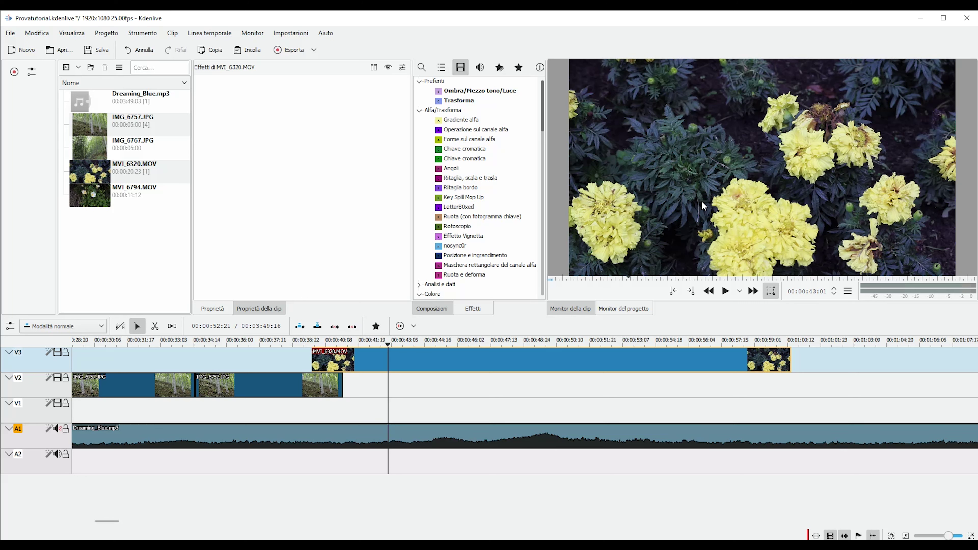
Collapse all the expanded categories in the effects list, from Preferiti through Regolazione dell'immagine and the ones below it.
{"action": "left_click", "coordinate": [419, 80]}
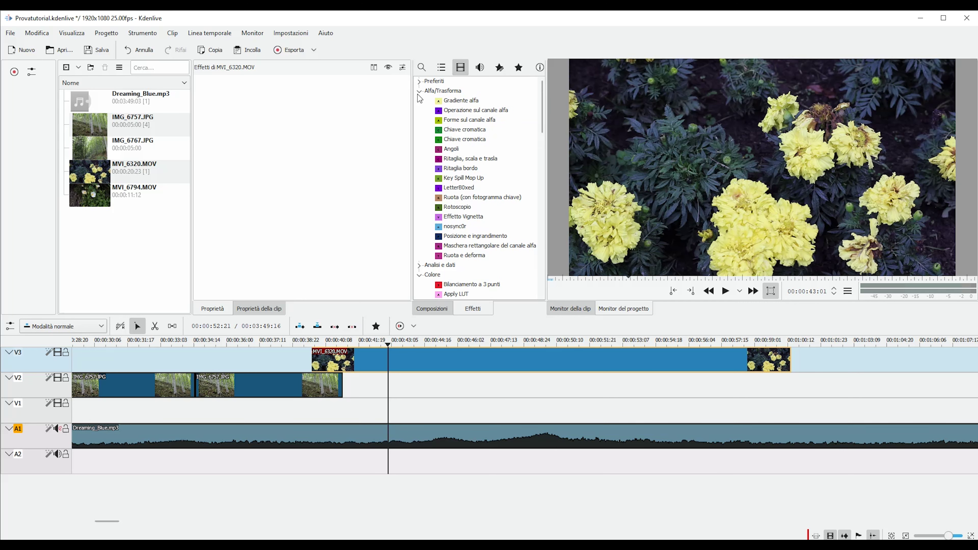
{"action": "left_click", "coordinate": [419, 90]}
{"action": "left_click", "coordinate": [418, 110]}
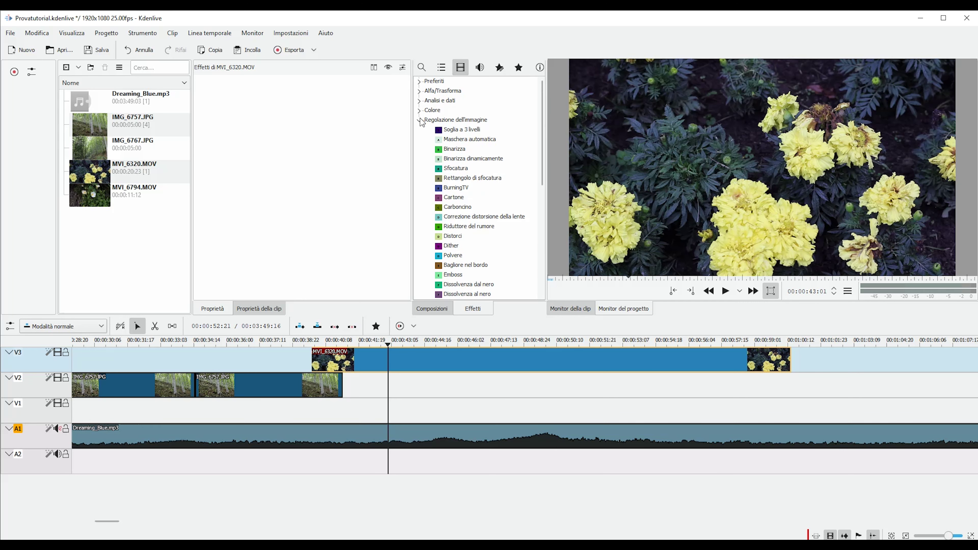
{"action": "left_click", "coordinate": [419, 119]}
{"action": "left_click", "coordinate": [418, 130]}
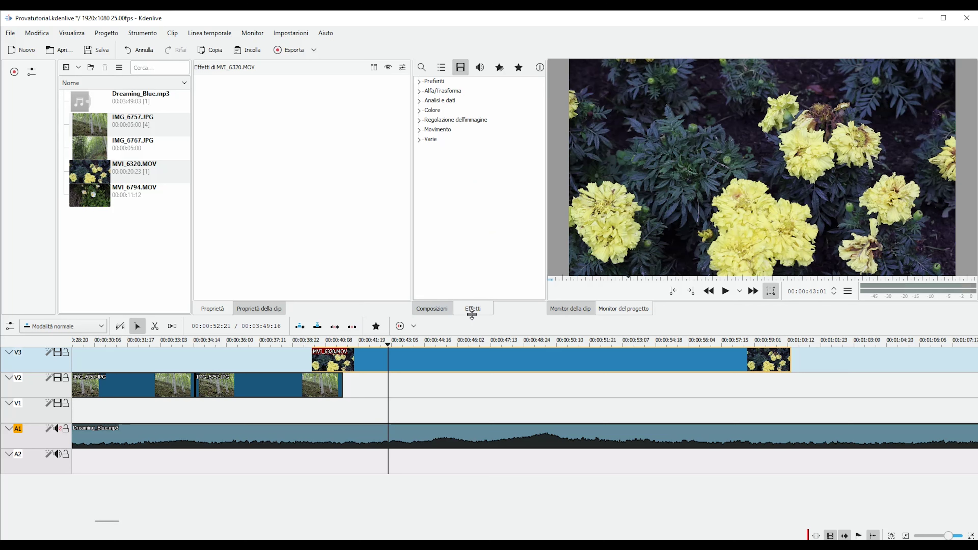
Apply the Trasforma effect from the Preferiti category to the MVI_6320.MOV clip on track V3.
{"action": "left_click", "coordinate": [420, 82]}
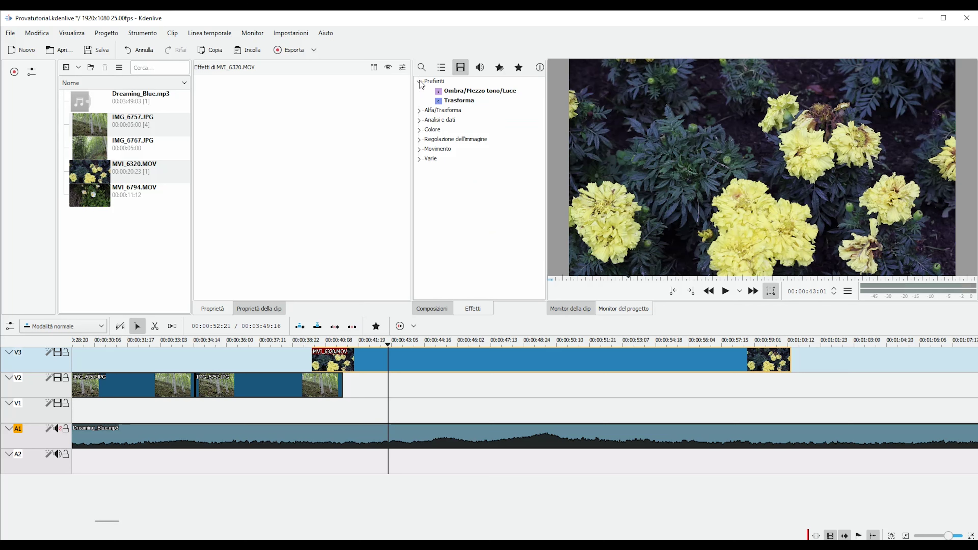
{"action": "left_click", "coordinate": [467, 103]}
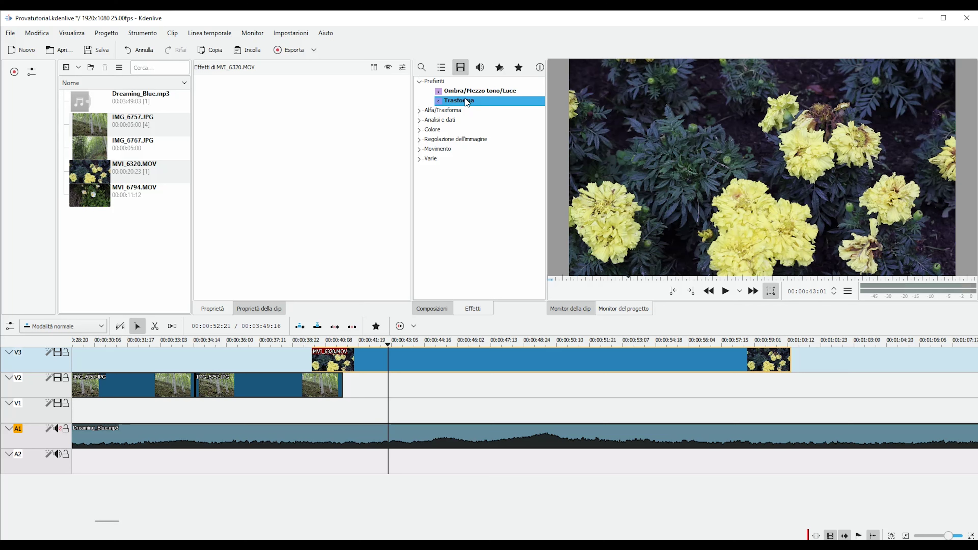
{"action": "left_click_drag", "start_coordinate": [464, 101], "coordinate": [416, 357]}
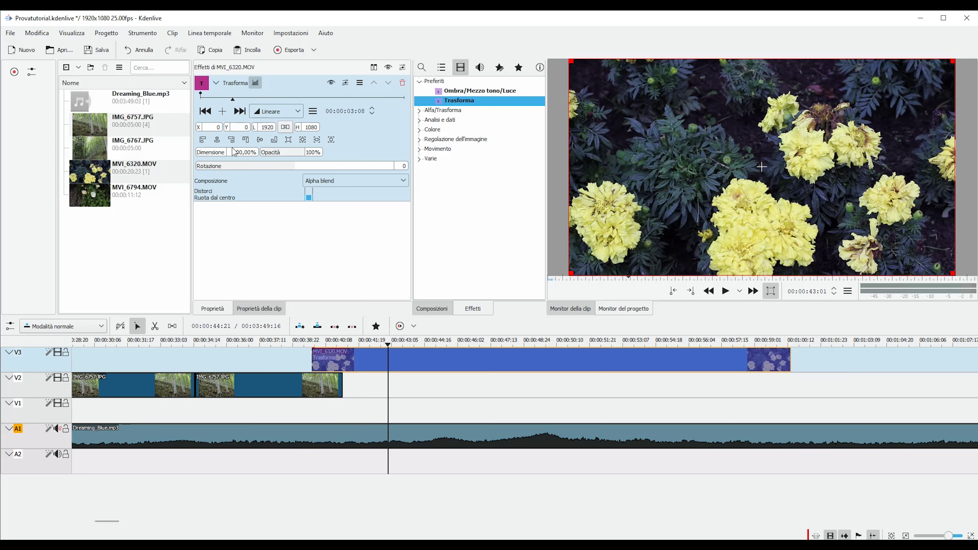
Jump back and forth between the start and end of the clip using the Trasforma effect's keyframe navigation.
{"action": "left_click", "coordinate": [206, 111]}
{"action": "left_click", "coordinate": [239, 111]}
{"action": "left_click", "coordinate": [205, 111]}
{"action": "left_click", "coordinate": [239, 111]}
{"action": "left_click", "coordinate": [206, 111]}
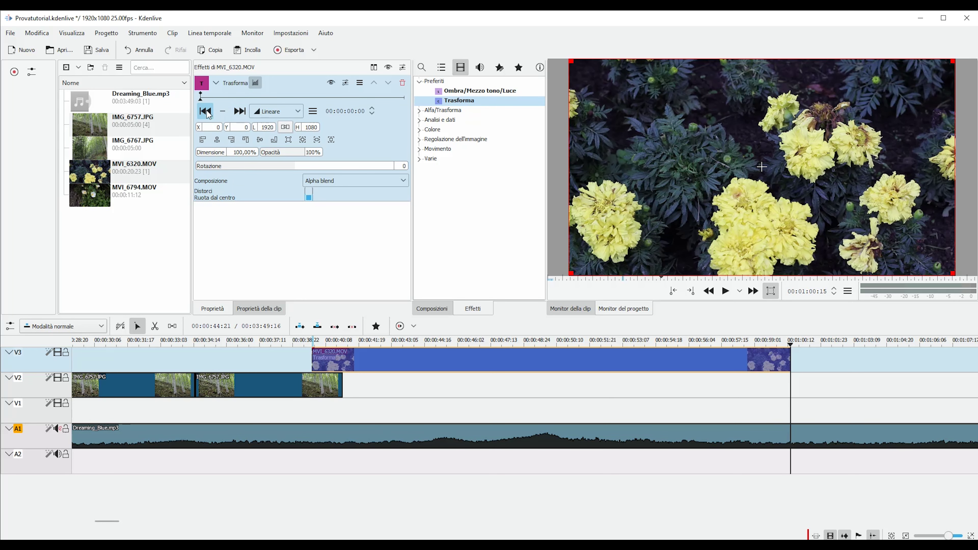
Scrub through MVI_6320.MOV with the playhead and stop at 00:00:08:03 within the Trasforma effect.
{"action": "left_click", "coordinate": [228, 99]}
{"action": "mouse_move", "coordinate": [234, 101]}
{"action": "left_mouse_down"}
{"action": "mouse_move", "coordinate": [298, 100]}
{"action": "mouse_move", "coordinate": [252, 100]}
{"action": "left_mouse_up"}
{"action": "left_click_drag", "start_coordinate": [426, 339], "coordinate": [560, 339]}
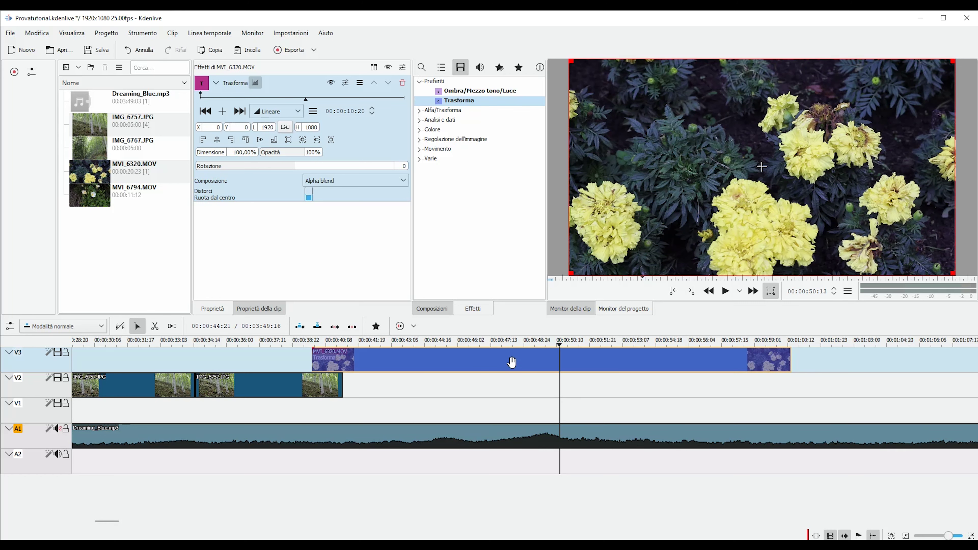
{"action": "left_click", "coordinate": [434, 378]}
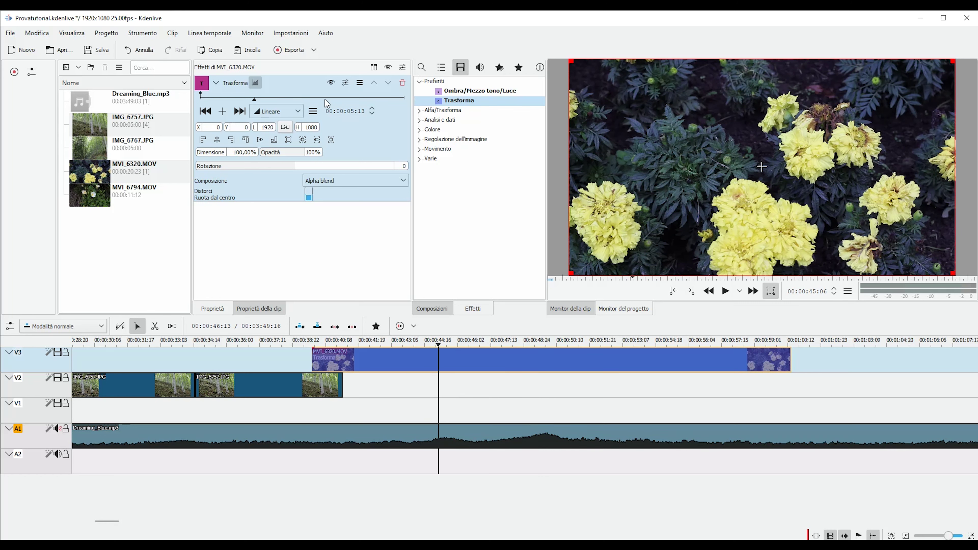
{"action": "mouse_move", "coordinate": [254, 102]}
{"action": "left_mouse_down"}
{"action": "mouse_move", "coordinate": [296, 99]}
{"action": "mouse_move", "coordinate": [258, 99]}
{"action": "mouse_move", "coordinate": [280, 100]}
{"action": "left_mouse_up"}
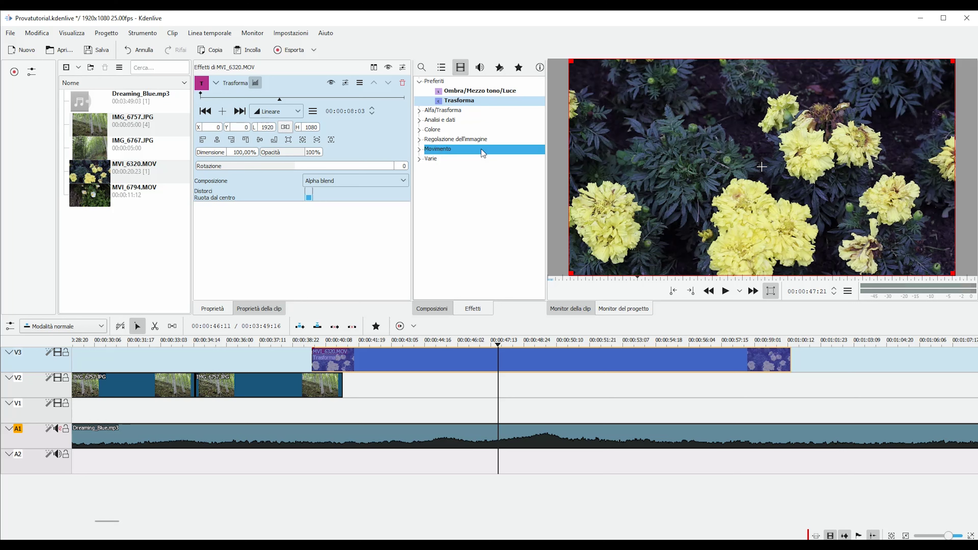
Shrink the MVI_6320.MOV picture to about 35% and place it at about X 193, Y 416 in the frame.
{"action": "left_click_drag", "start_coordinate": [763, 166], "coordinate": [789, 191]}
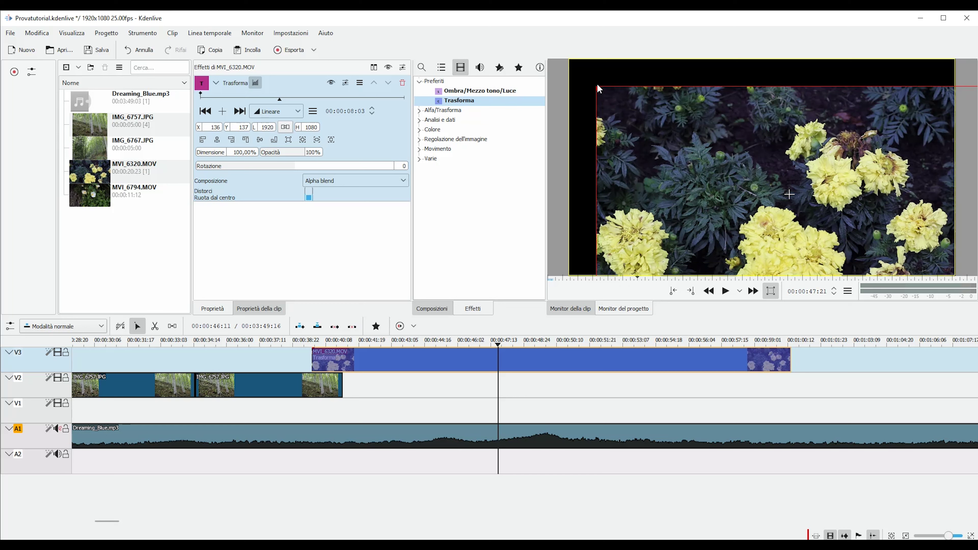
{"action": "left_click_drag", "start_coordinate": [598, 88], "coordinate": [696, 176]}
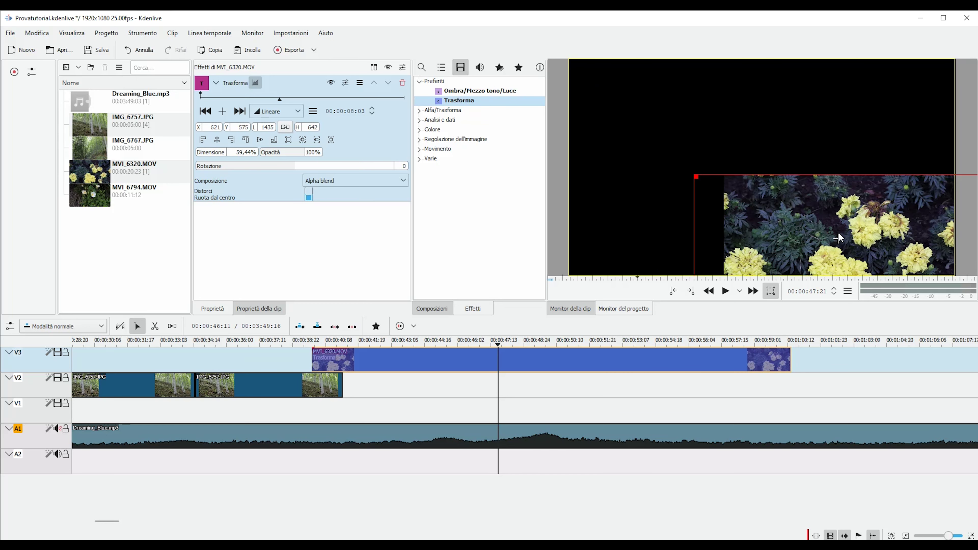
{"action": "left_click_drag", "start_coordinate": [837, 239], "coordinate": [729, 156]}
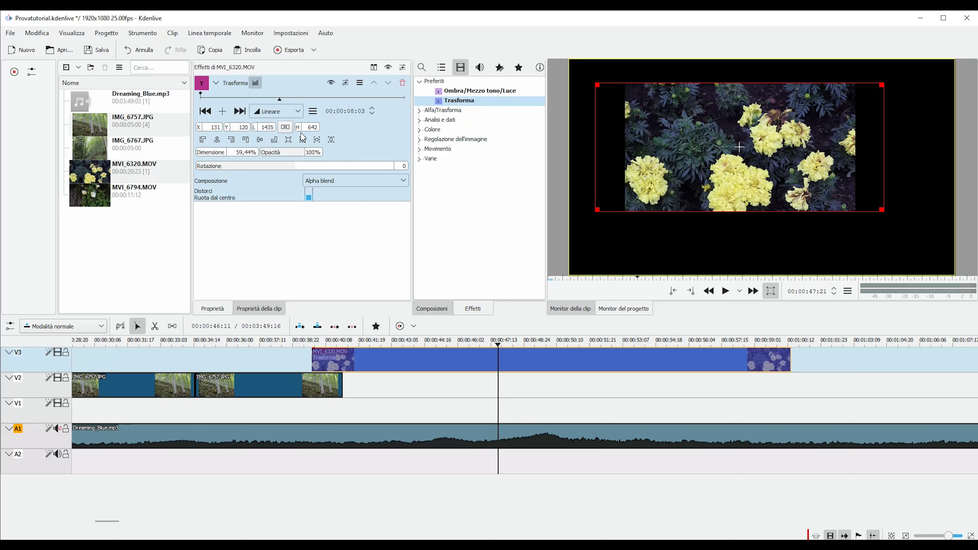
{"action": "left_click_drag", "start_coordinate": [596, 84], "coordinate": [689, 136]}
{"action": "mouse_move", "coordinate": [727, 204]}
{"action": "left_mouse_down"}
{"action": "mouse_move", "coordinate": [693, 162]}
{"action": "mouse_move", "coordinate": [635, 170]}
{"action": "mouse_move", "coordinate": [769, 208]}
{"action": "mouse_move", "coordinate": [717, 137]}
{"action": "mouse_move", "coordinate": [707, 164]}
{"action": "mouse_move", "coordinate": [726, 191]}
{"action": "left_mouse_up"}
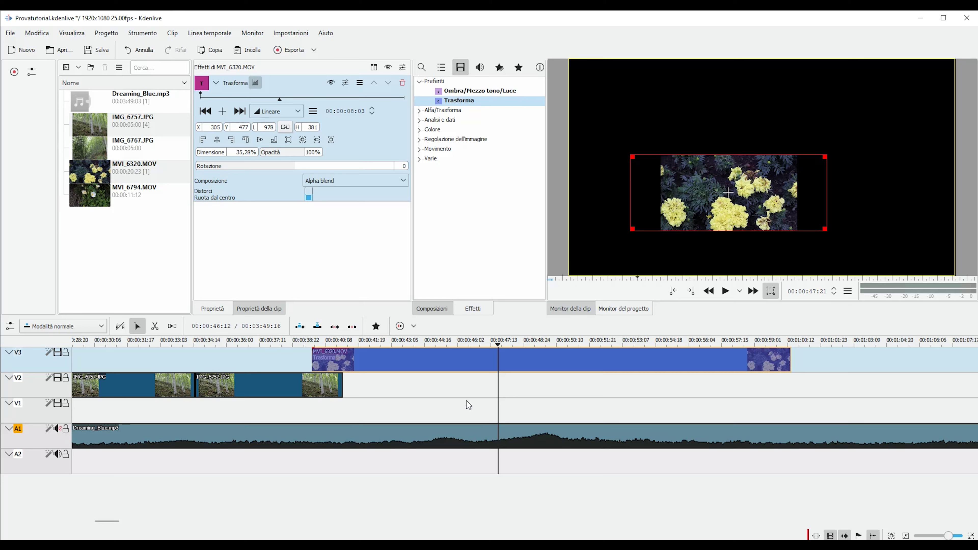
{"action": "left_click_drag", "start_coordinate": [726, 189], "coordinate": [703, 176]}
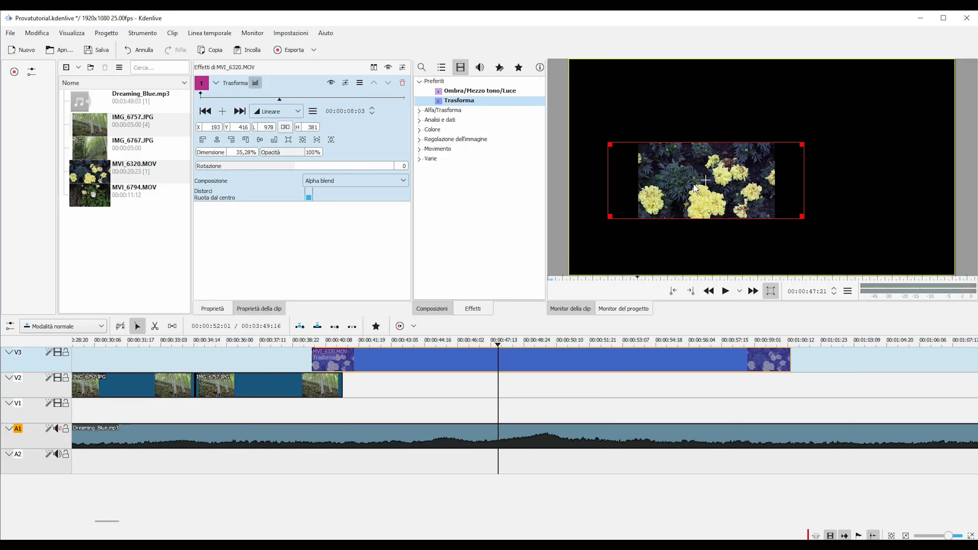
Move the second IMG_6757.JPG clip on track V2 beneath MVI_6320.MOV and reselect the MVI_6320.MOV clip.
{"action": "left_click_drag", "start_coordinate": [270, 387], "coordinate": [497, 381]}
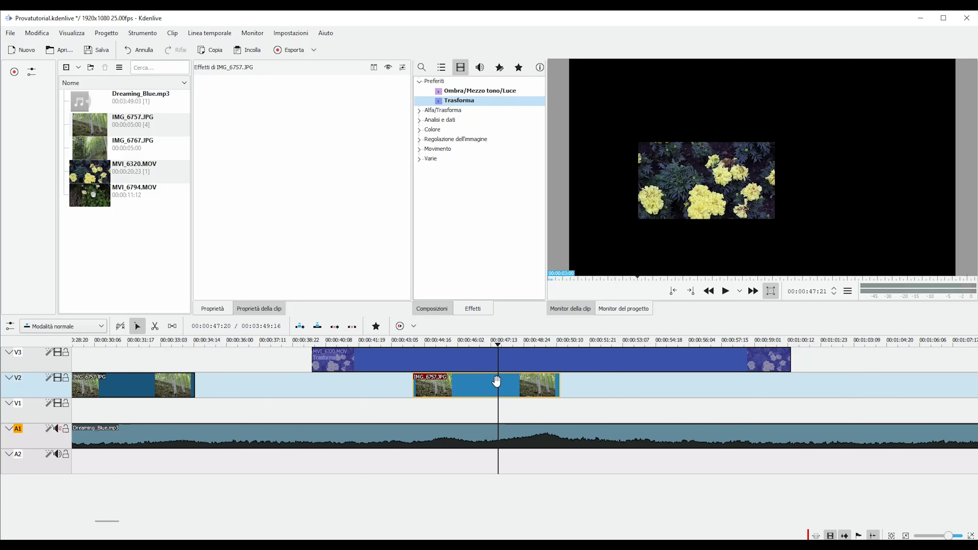
{"action": "left_click", "coordinate": [506, 356]}
{"action": "left_click_drag", "start_coordinate": [496, 338], "coordinate": [477, 338]}
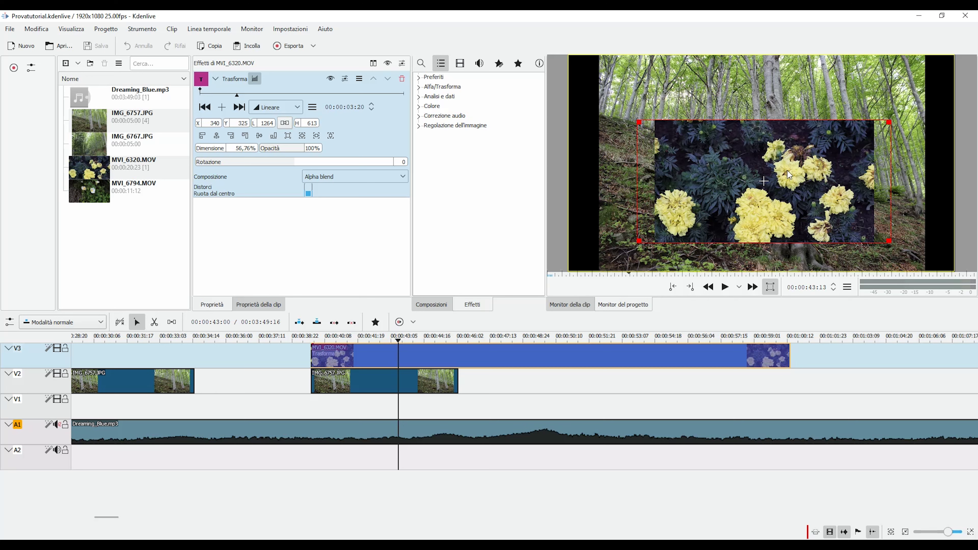
Move the flower overlay to about X 380, Y 361 and check the frame with and without the forest photo beneath.
{"action": "mouse_move", "coordinate": [765, 179]}
{"action": "left_mouse_down"}
{"action": "mouse_move", "coordinate": [840, 166]}
{"action": "mouse_move", "coordinate": [798, 194]}
{"action": "mouse_move", "coordinate": [774, 187]}
{"action": "left_mouse_up"}
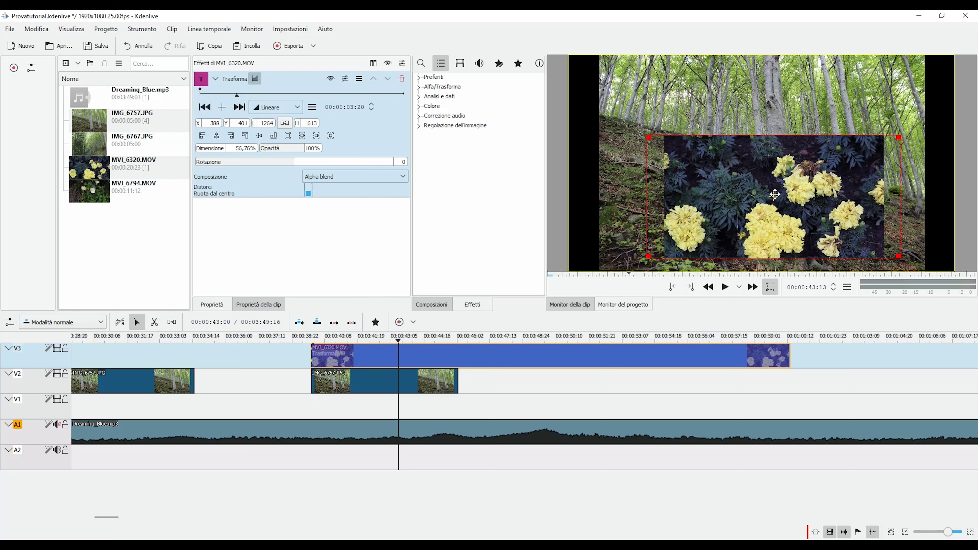
{"action": "left_click", "coordinate": [500, 337]}
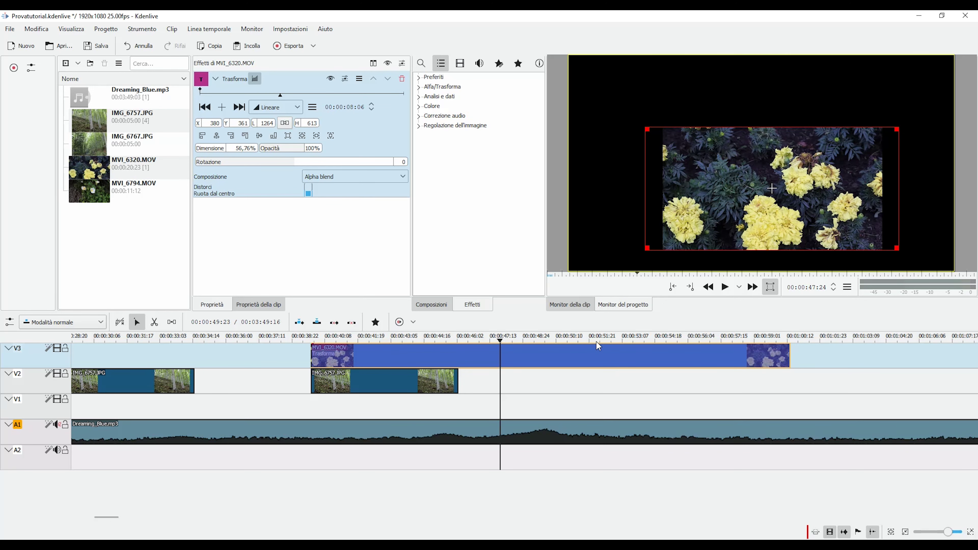
{"action": "left_click", "coordinate": [421, 339]}
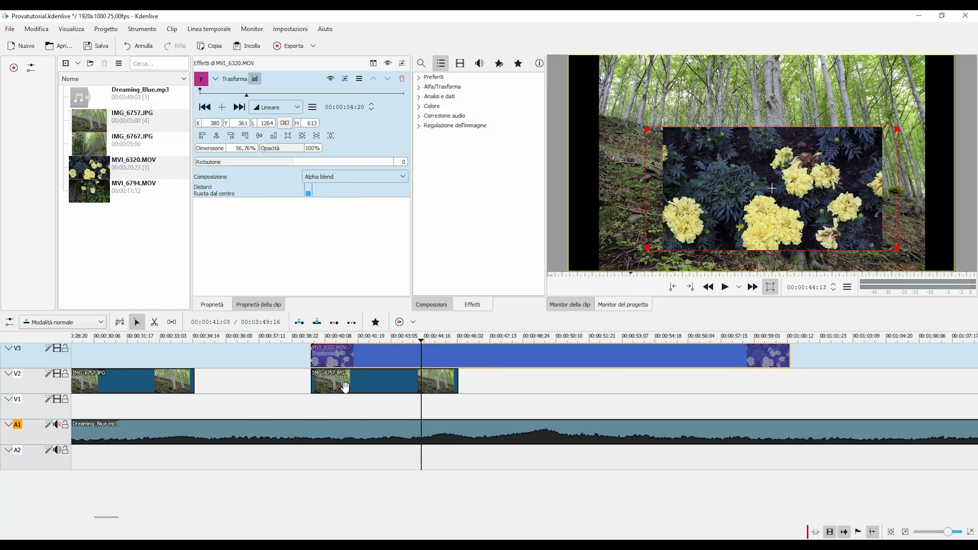
Rearrange the IMG_6757.JPG clips on track V2 so one begins at the start of MVI_6320.MOV and the other sits just before it.
{"action": "left_click_drag", "start_coordinate": [360, 387], "coordinate": [281, 387]}
{"action": "left_click_drag", "start_coordinate": [147, 380], "coordinate": [398, 383]}
{"action": "left_click", "coordinate": [356, 339]}
{"action": "left_click", "coordinate": [405, 362]}
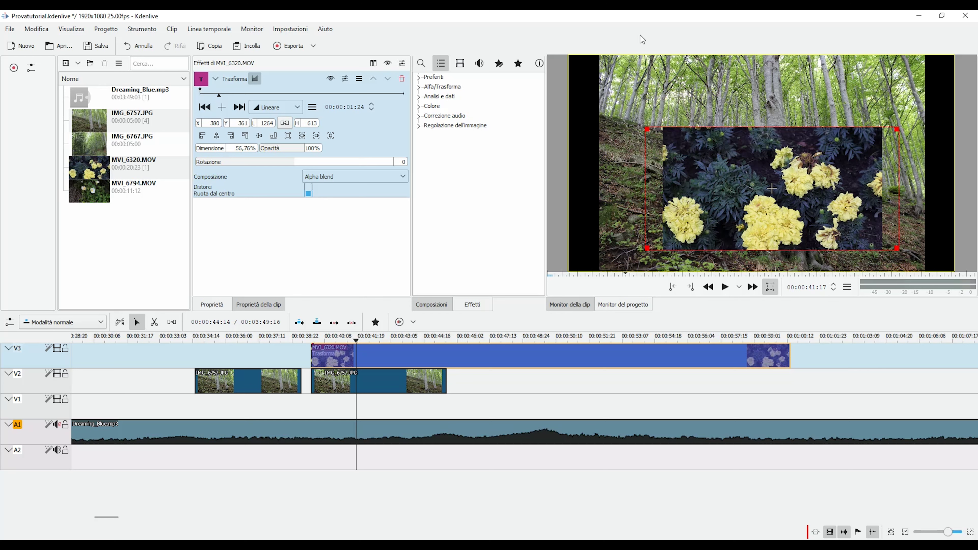
Move the flower overlay up over the forest photo and narrow it to about 1180 × 603 at X 419, Y 290.
{"action": "mouse_move", "coordinate": [771, 188]}
{"action": "left_mouse_down"}
{"action": "mouse_move", "coordinate": [748, 168]}
{"action": "mouse_move", "coordinate": [763, 172]}
{"action": "left_mouse_up"}
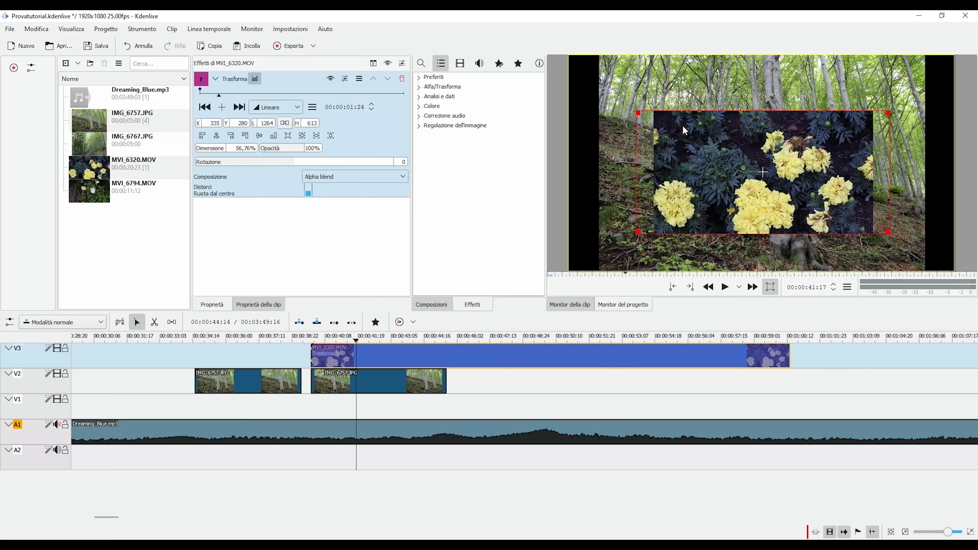
{"action": "mouse_move", "coordinate": [638, 113]}
{"action": "left_mouse_down"}
{"action": "mouse_move", "coordinate": [613, 96]}
{"action": "mouse_move", "coordinate": [729, 178]}
{"action": "mouse_move", "coordinate": [655, 114]}
{"action": "left_mouse_up"}
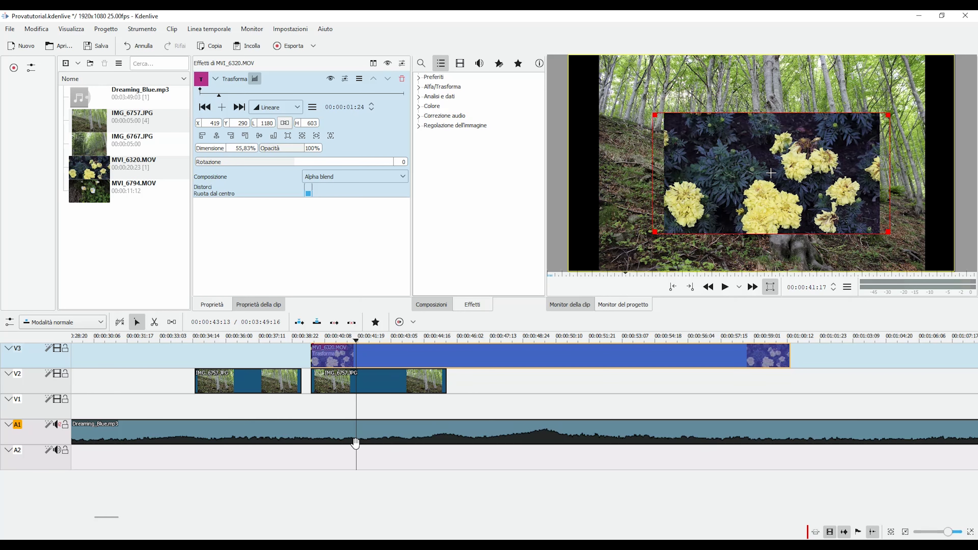
Hide track V2 and show it again to compare the preview with and without the background photo.
{"action": "left_click", "coordinate": [58, 377]}
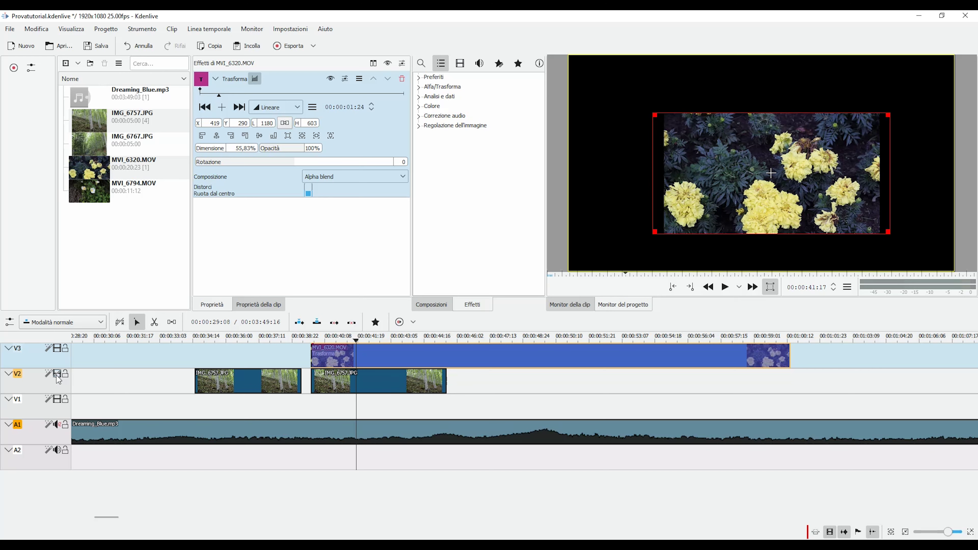
{"action": "left_click", "coordinate": [58, 376]}
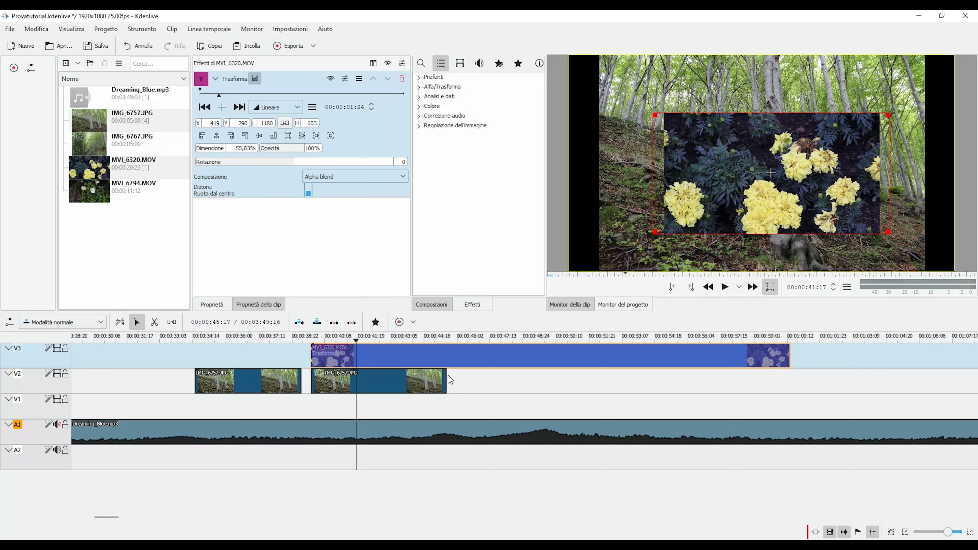
{"action": "left_click", "coordinate": [59, 425]}
Enlarge the flower overlay to about 1266 × 725 and set its rotation to 3.
{"action": "left_click_drag", "start_coordinate": [655, 115], "coordinate": [637, 90]}
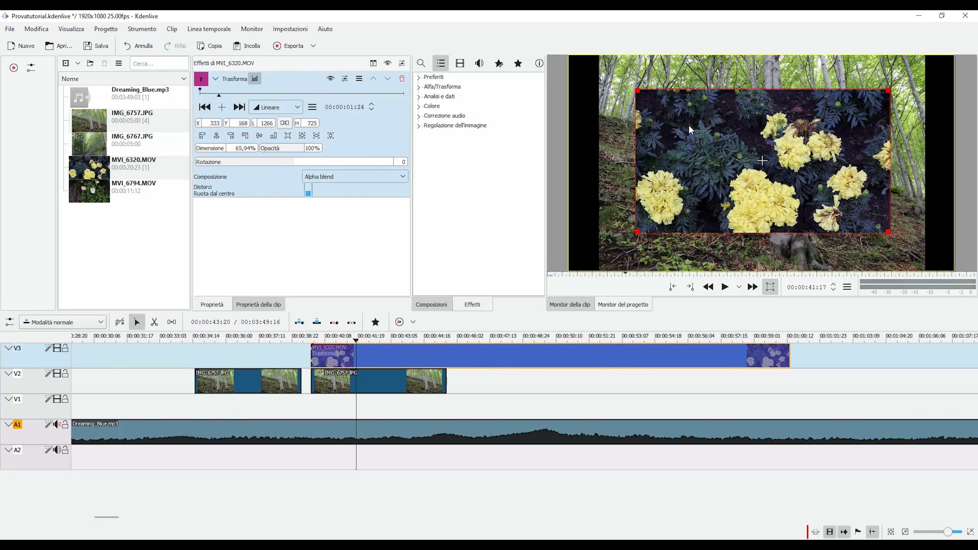
{"action": "mouse_move", "coordinate": [304, 152]}
{"action": "left_mouse_down"}
{"action": "mouse_move", "coordinate": [282, 154]}
{"action": "mouse_move", "coordinate": [354, 170]}
{"action": "mouse_move", "coordinate": [279, 166]}
{"action": "mouse_move", "coordinate": [296, 166]}
{"action": "left_mouse_up"}
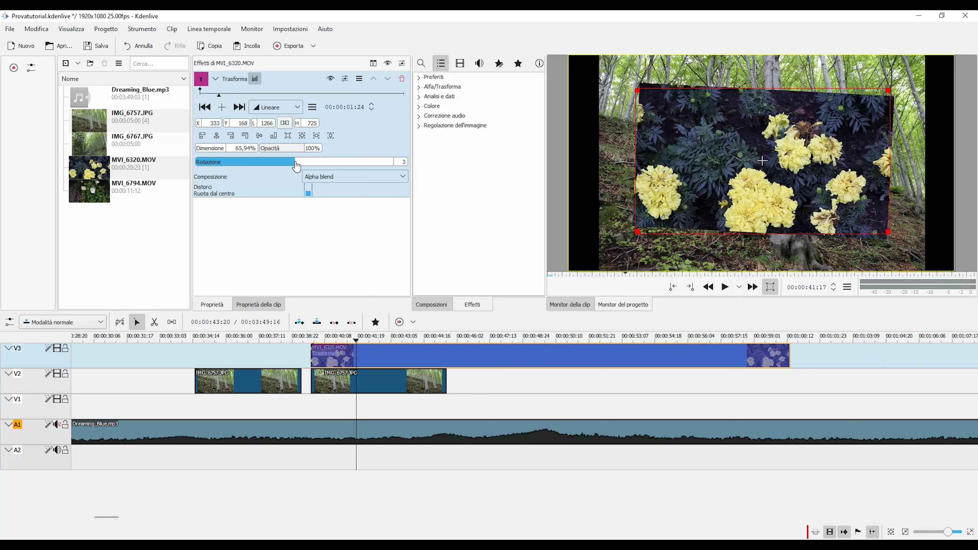
Turn off the Ruota dal centro option of the Trasforma effect and turn it back on.
{"action": "left_click", "coordinate": [309, 189]}
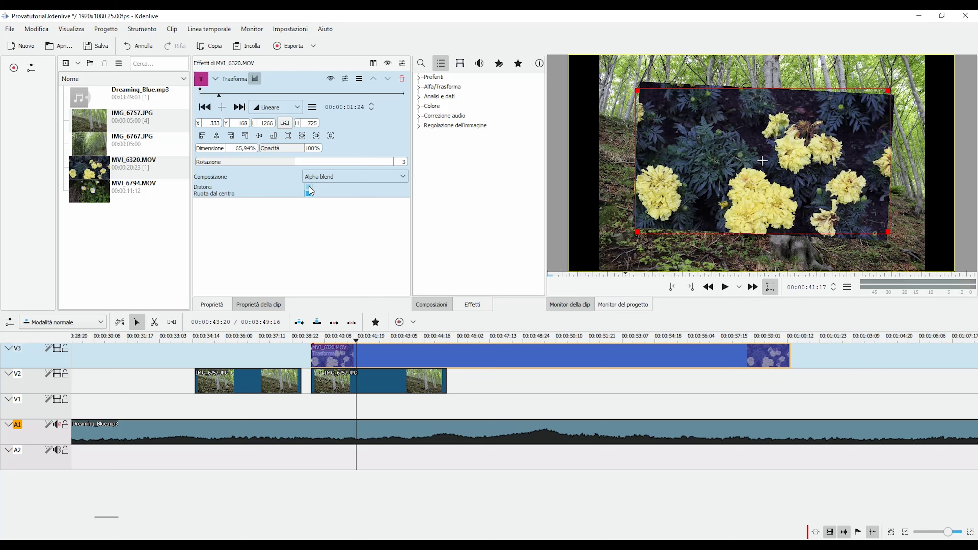
{"action": "left_click", "coordinate": [308, 194]}
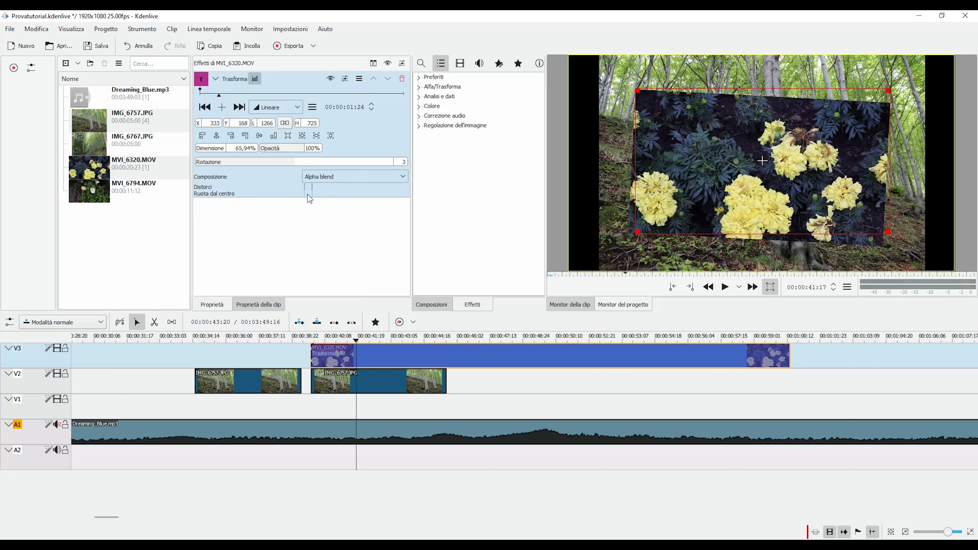
{"action": "left_click", "coordinate": [308, 193]}
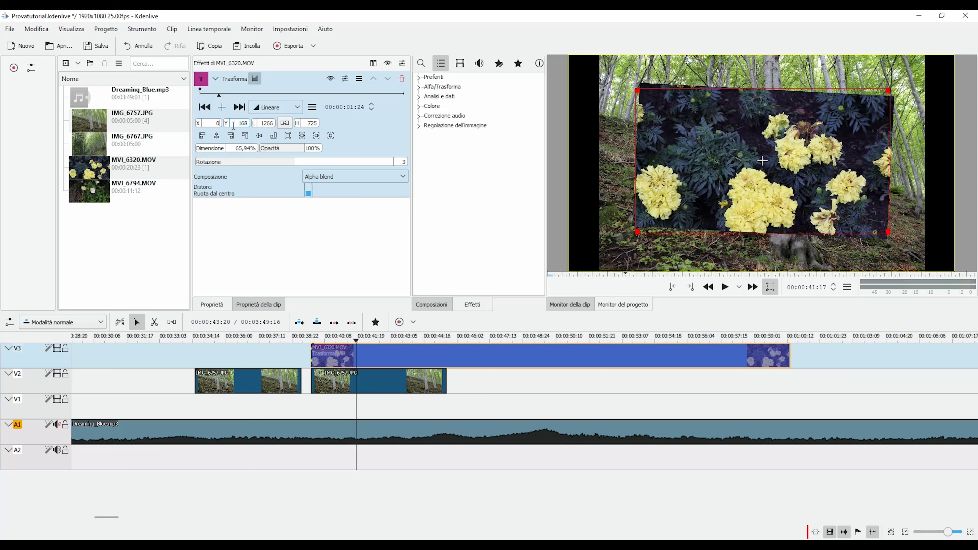
Set the flower overlay's X and Y position to 0.
{"action": "key", "text": "Return"}
{"action": "key", "text": "Return"}
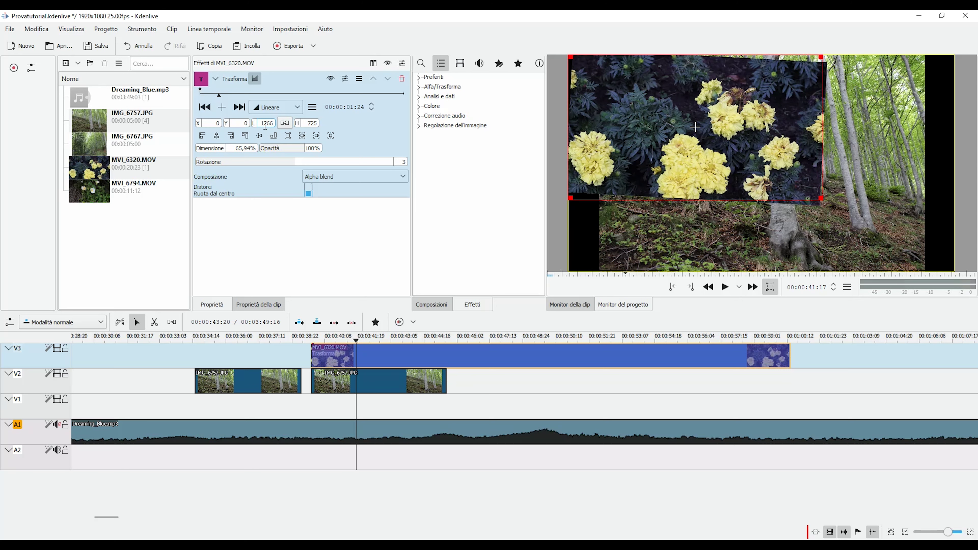
Reposition the flower overlay to about X 300, Y 203 and set its rotation to 0.
{"action": "left_click_drag", "start_coordinate": [686, 127], "coordinate": [758, 178]}
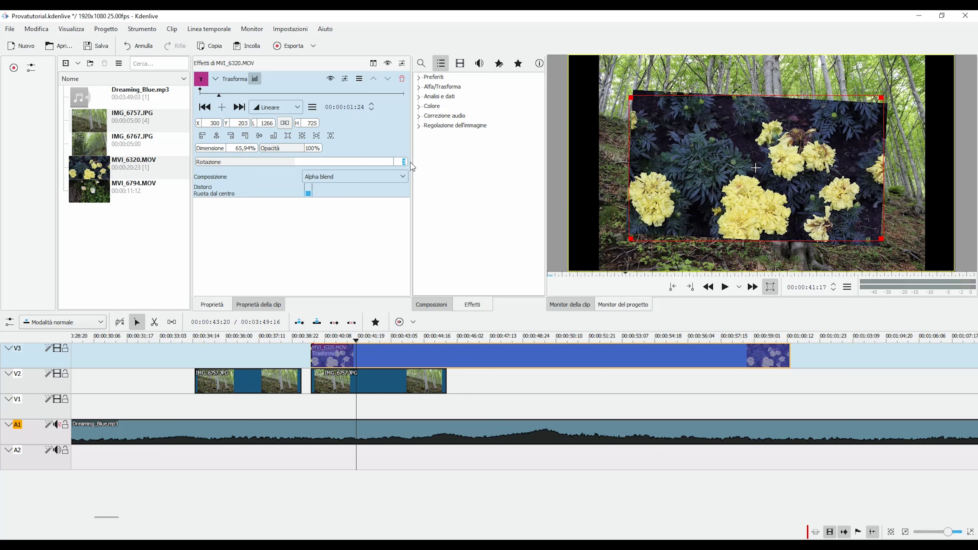
{"action": "type", "text": "0"}
{"action": "key", "text": "Return"}
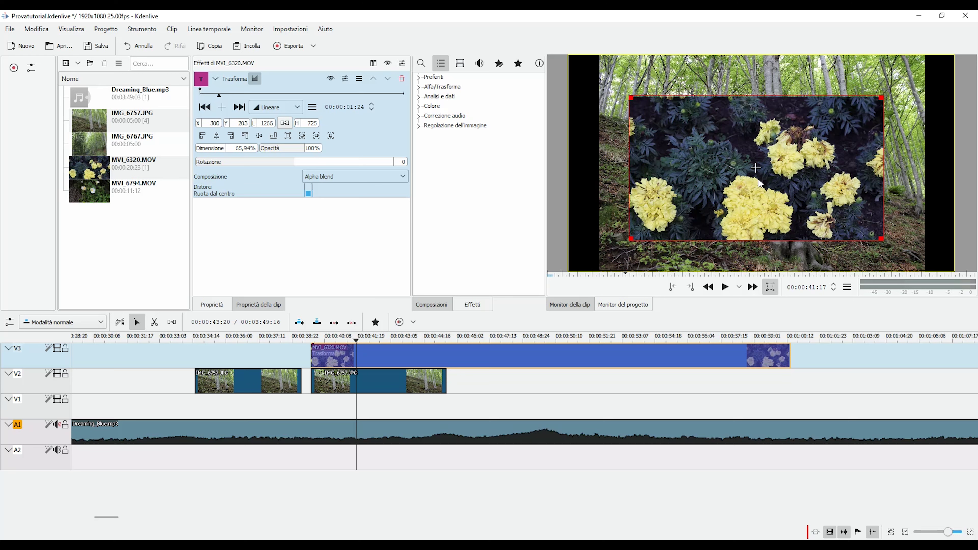
Shrink the flower overlay to about 29% in the forest photo's upper-left corner, at about X 153, Y -14.
{"action": "left_click_drag", "start_coordinate": [758, 168], "coordinate": [726, 125]}
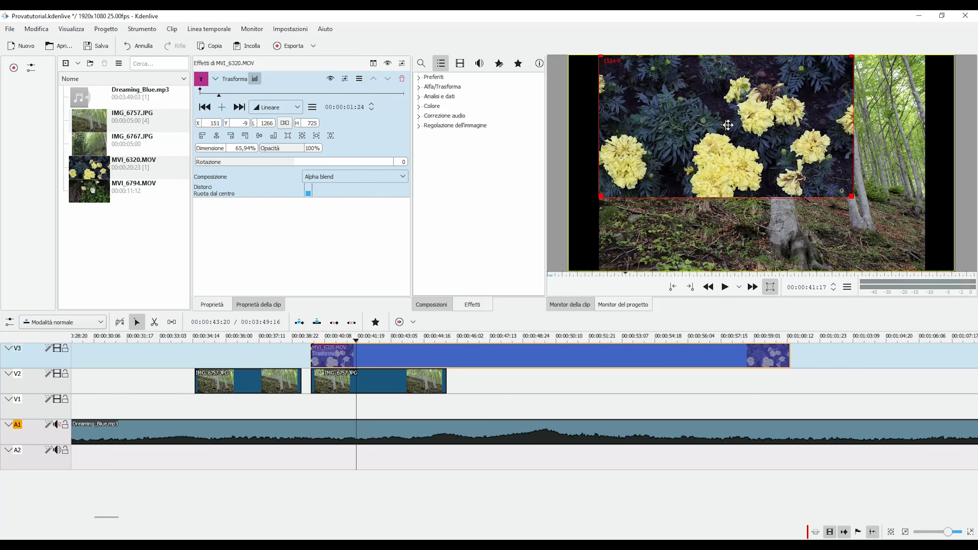
{"action": "left_click_drag", "start_coordinate": [851, 196], "coordinate": [709, 119]}
{"action": "mouse_move", "coordinate": [656, 88]}
{"action": "left_mouse_down"}
{"action": "mouse_move", "coordinate": [767, 143]}
{"action": "mouse_move", "coordinate": [863, 227]}
{"action": "mouse_move", "coordinate": [656, 87]}
{"action": "left_mouse_up"}
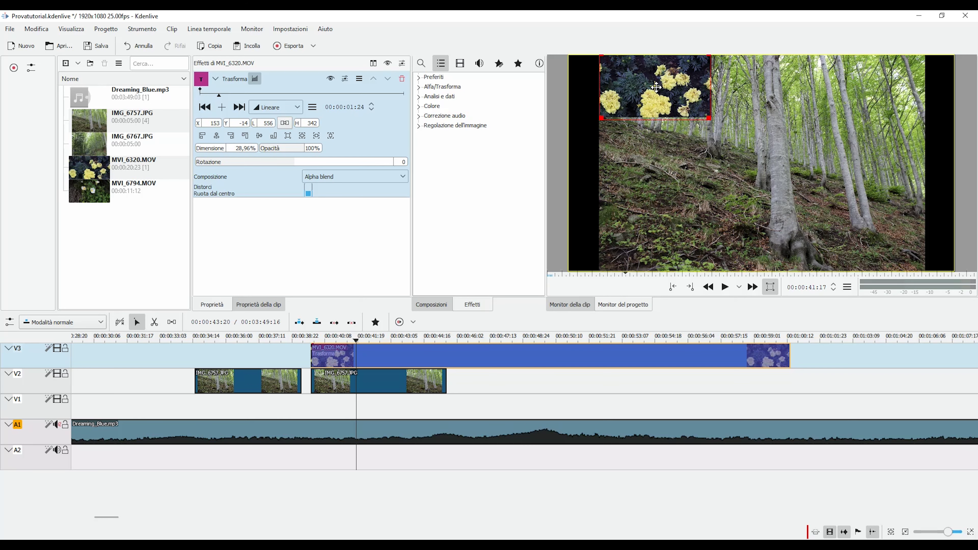
Add a Trasforma keyframe at 00:00:09:09 and move the flower overlay to the frame's lower-right corner, at about X 1364, Y 735.
{"action": "left_click_drag", "start_coordinate": [219, 97], "coordinate": [198, 99]}
{"action": "left_click_drag", "start_coordinate": [658, 84], "coordinate": [654, 84]}
{"action": "left_click_drag", "start_coordinate": [200, 95], "coordinate": [292, 101]}
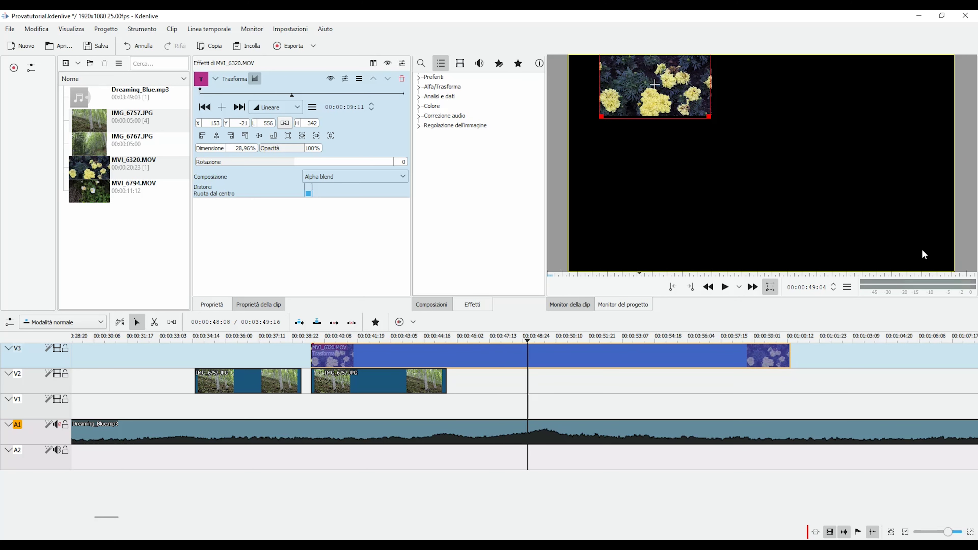
{"action": "left_click_drag", "start_coordinate": [291, 95], "coordinate": [287, 96]}
{"action": "mouse_move", "coordinate": [517, 335]}
{"action": "left_mouse_down"}
{"action": "mouse_move", "coordinate": [488, 340]}
{"action": "mouse_move", "coordinate": [526, 339]}
{"action": "left_mouse_up"}
{"action": "left_click", "coordinate": [222, 107]}
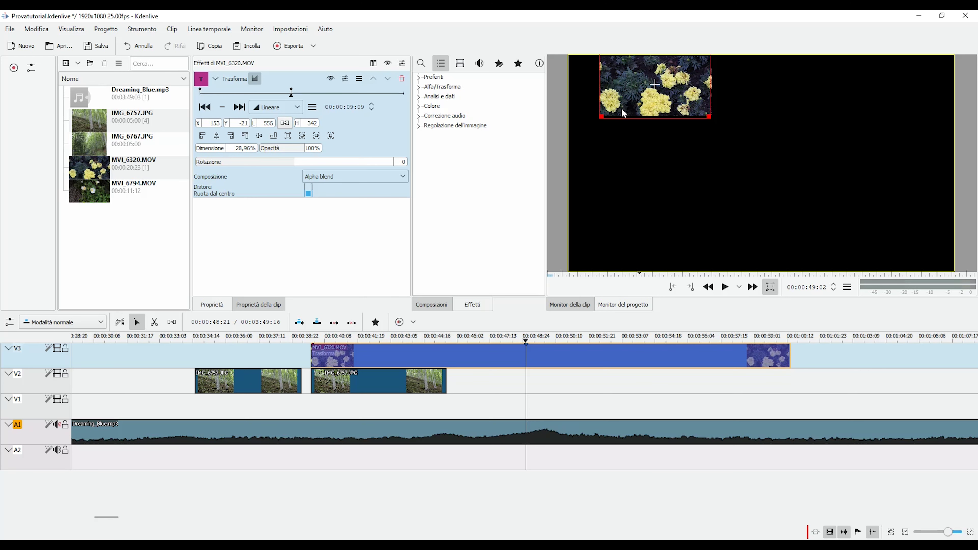
{"action": "left_click_drag", "start_coordinate": [655, 83], "coordinate": [900, 234]}
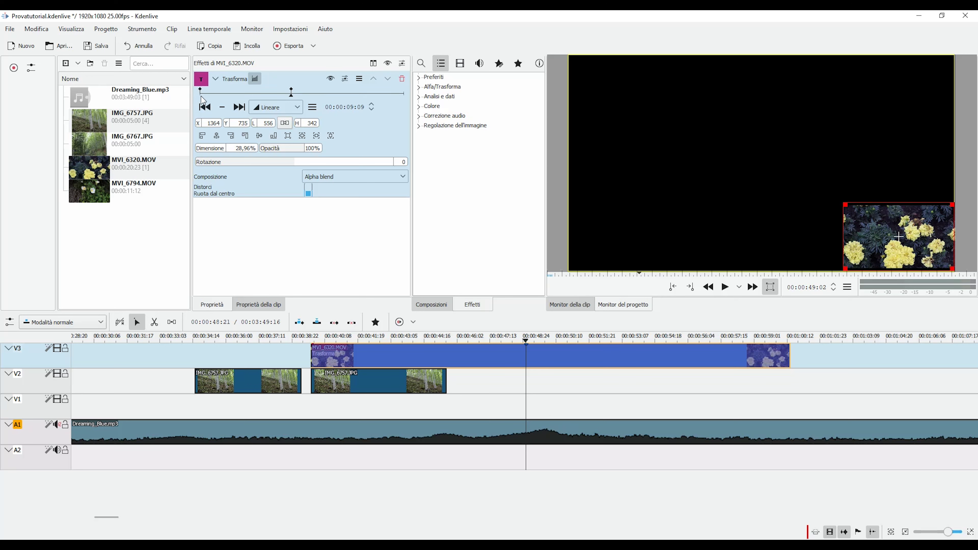
Preview the overlay's movement and extend the IMG_6757.JPG clip on V2 to the end of the MVI_6320.MOV clip.
{"action": "left_click_drag", "start_coordinate": [292, 99], "coordinate": [232, 96]}
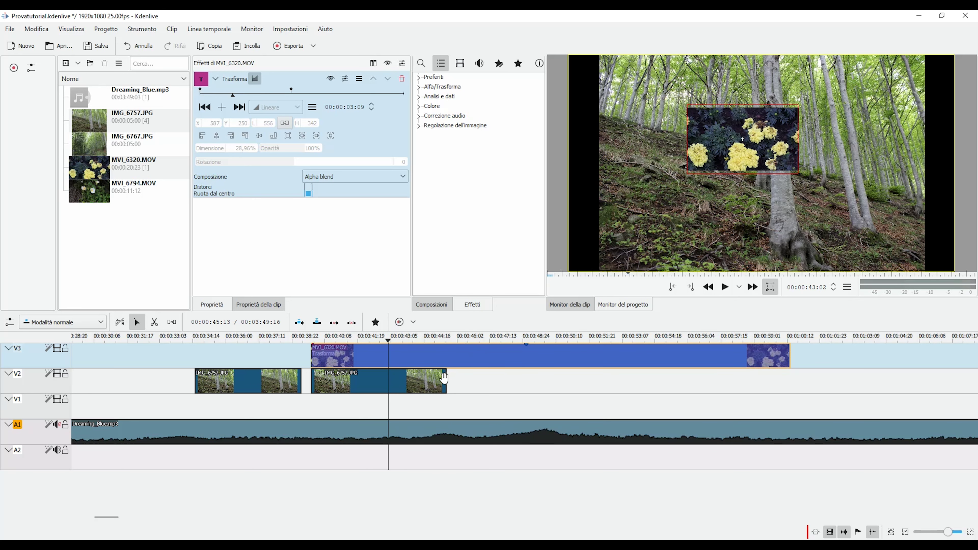
{"action": "left_click_drag", "start_coordinate": [447, 379], "coordinate": [790, 381]}
Add keyframes at 00:00:10:14 and 00:00:20:22, enlarging the overlay at the last one to about 47% in the upper-left, near X 153, Y -39.
{"action": "left_click_drag", "start_coordinate": [234, 99], "coordinate": [303, 98]}
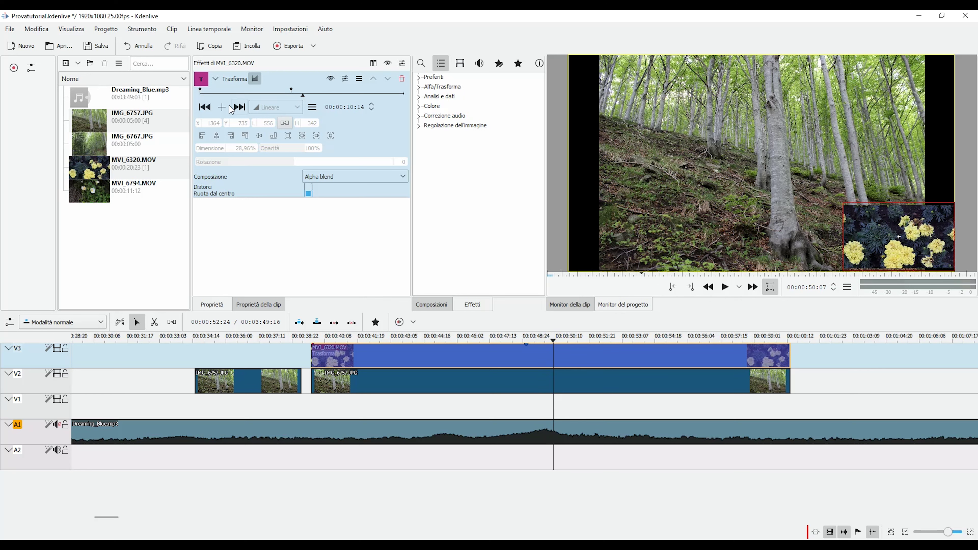
{"action": "left_click", "coordinate": [221, 109]}
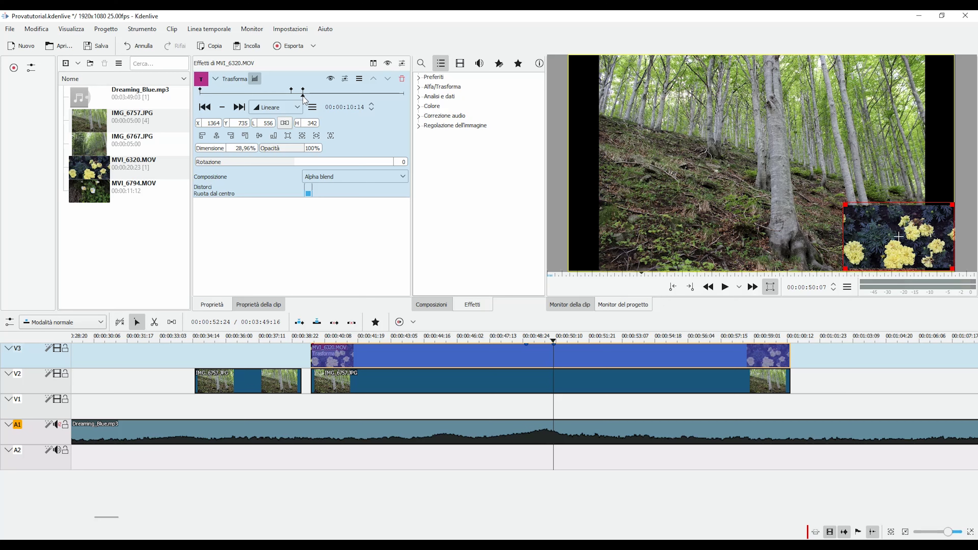
{"action": "left_click_drag", "start_coordinate": [305, 96], "coordinate": [409, 95]}
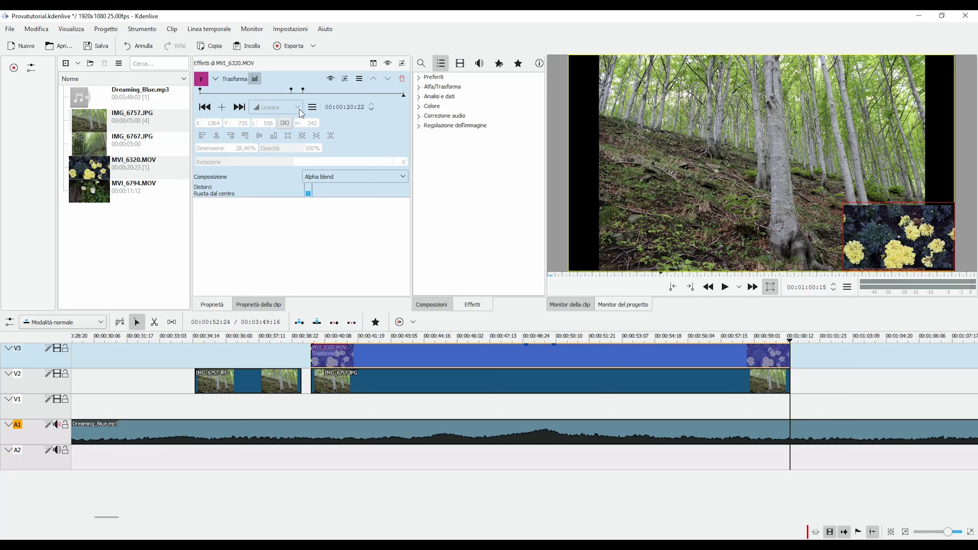
{"action": "left_click", "coordinate": [222, 108]}
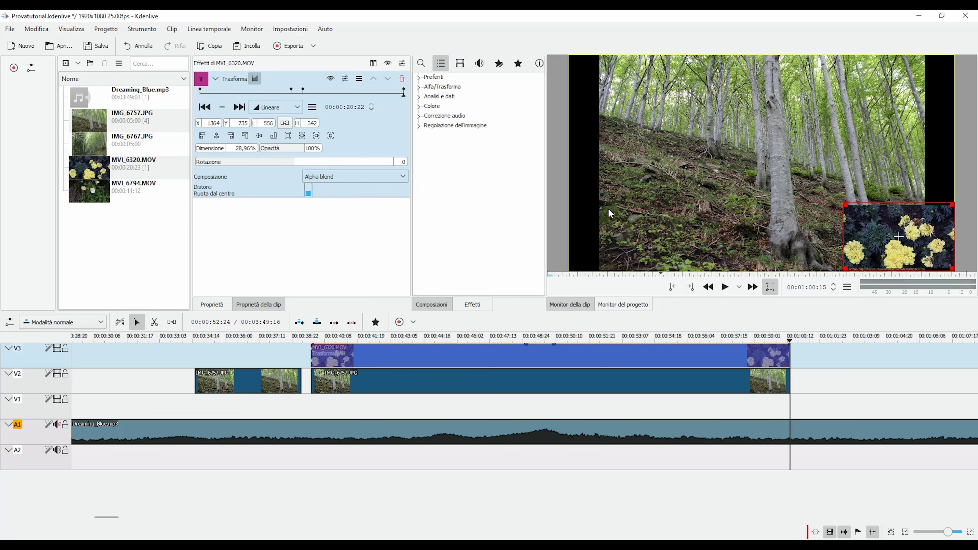
{"action": "left_click_drag", "start_coordinate": [898, 239], "coordinate": [653, 88]}
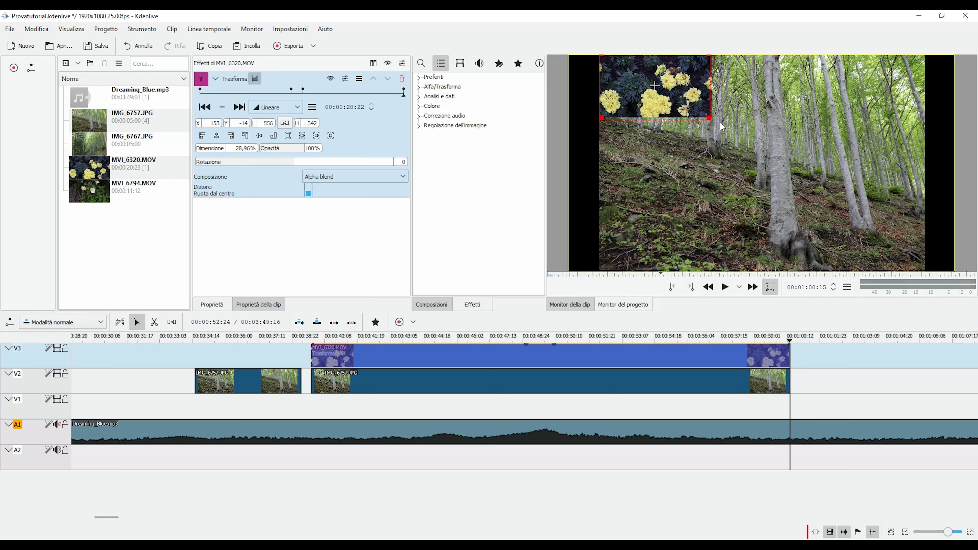
{"action": "left_click_drag", "start_coordinate": [708, 122], "coordinate": [780, 166]}
{"action": "left_click_drag", "start_coordinate": [691, 110], "coordinate": [693, 105]}
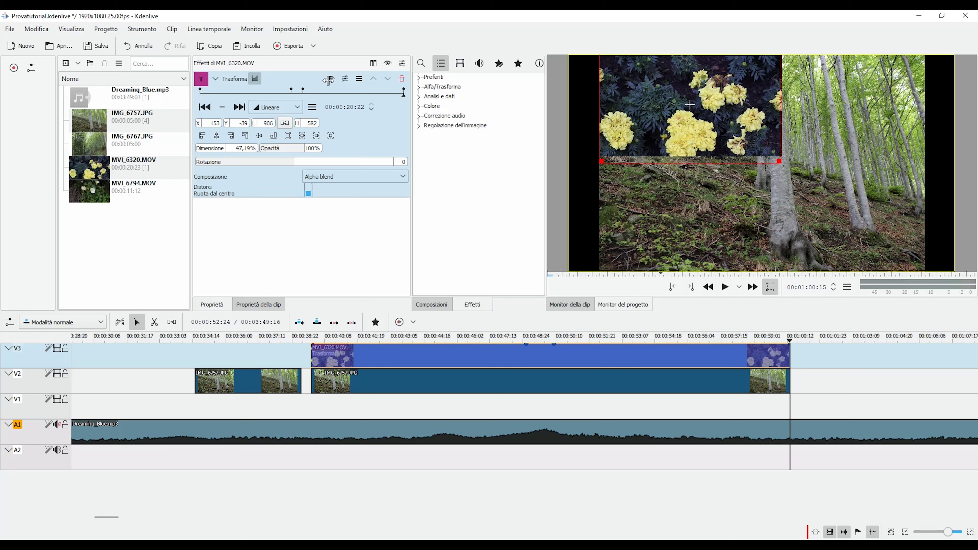
Play the keyframed overlay animation from the start of the flower clip and stop it after the second keyframe.
{"action": "mouse_move", "coordinate": [403, 99]}
{"action": "left_mouse_down"}
{"action": "mouse_move", "coordinate": [303, 98]}
{"action": "mouse_move", "coordinate": [409, 92]}
{"action": "mouse_move", "coordinate": [200, 96]}
{"action": "left_mouse_up"}
{"action": "left_click", "coordinate": [724, 287]}
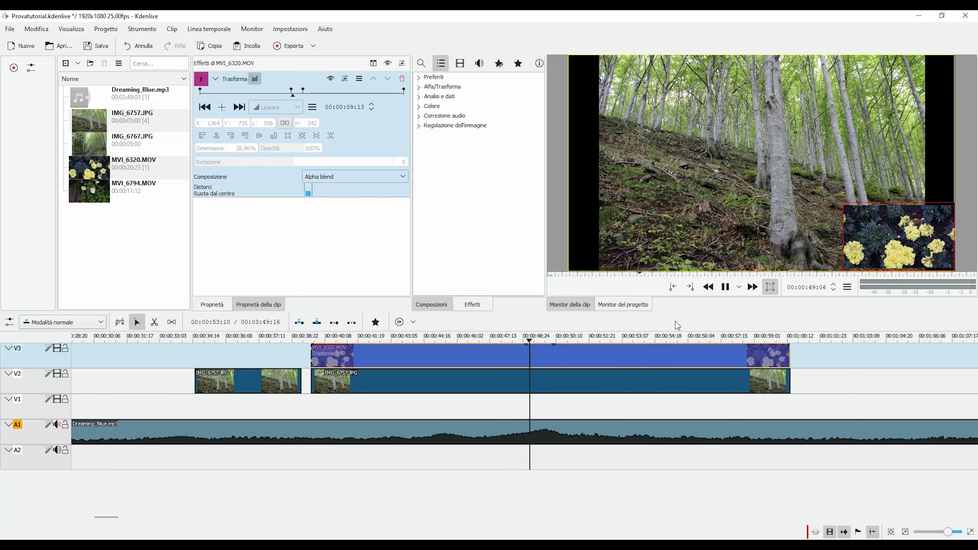
{"action": "key", "text": "space"}
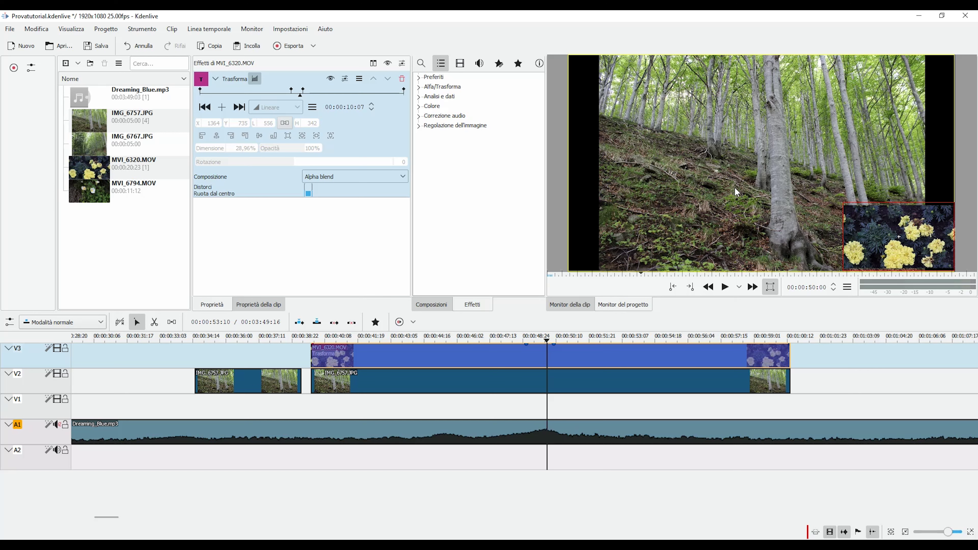
Set the interpolation of the 00:00:09:09 keyframe to Smussatura and preview the movement before it.
{"action": "mouse_move", "coordinate": [302, 100]}
{"action": "left_mouse_down"}
{"action": "mouse_move", "coordinate": [274, 100]}
{"action": "mouse_move", "coordinate": [292, 97]}
{"action": "left_mouse_up"}
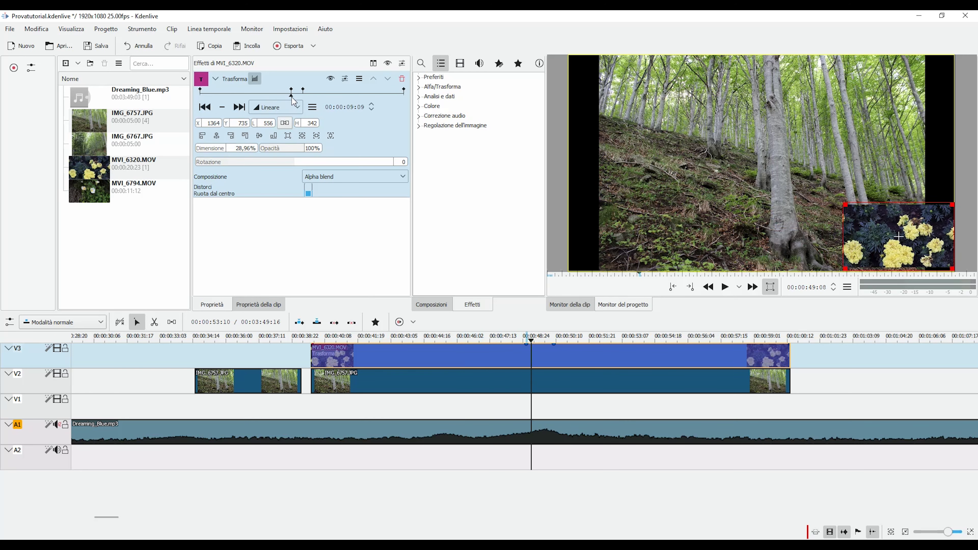
{"action": "left_click", "coordinate": [297, 111]}
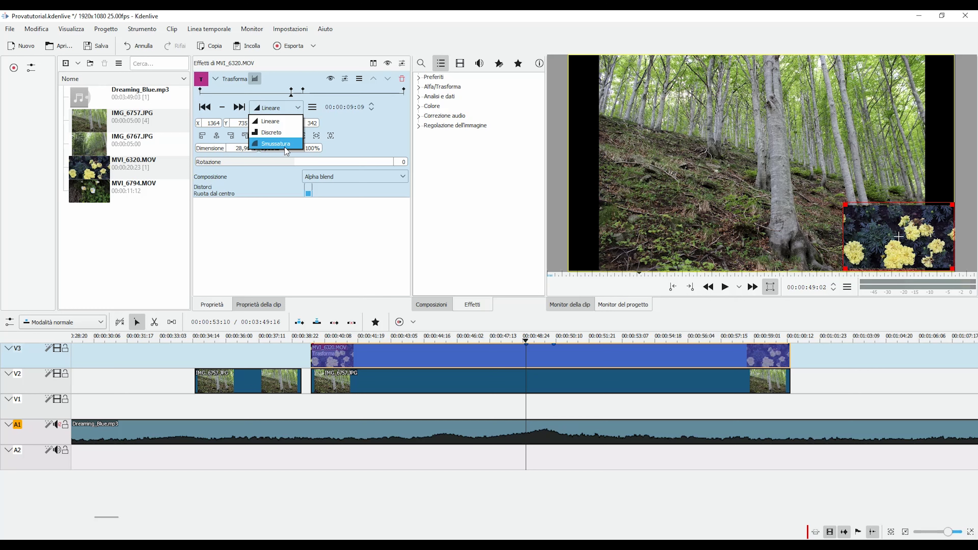
{"action": "left_click", "coordinate": [275, 144]}
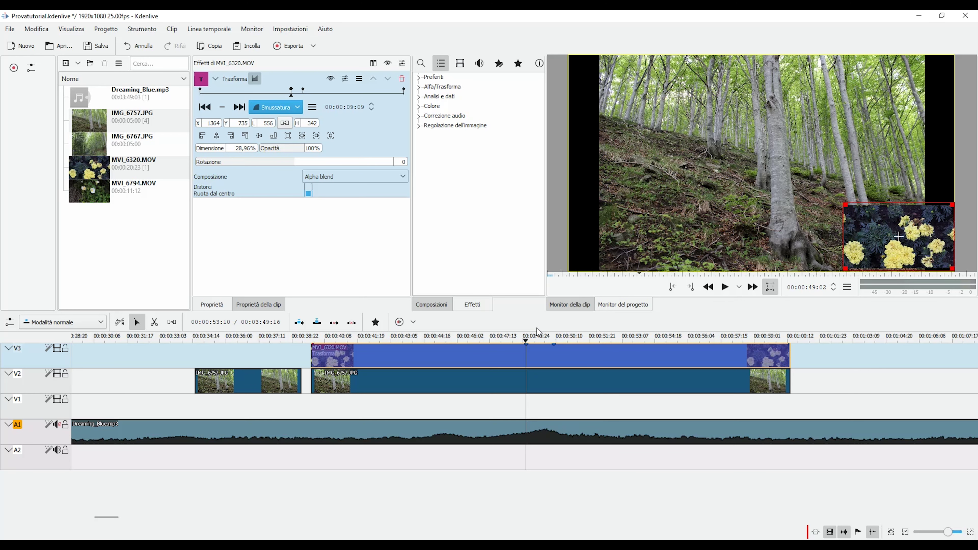
{"action": "left_click_drag", "start_coordinate": [528, 343], "coordinate": [474, 353]}
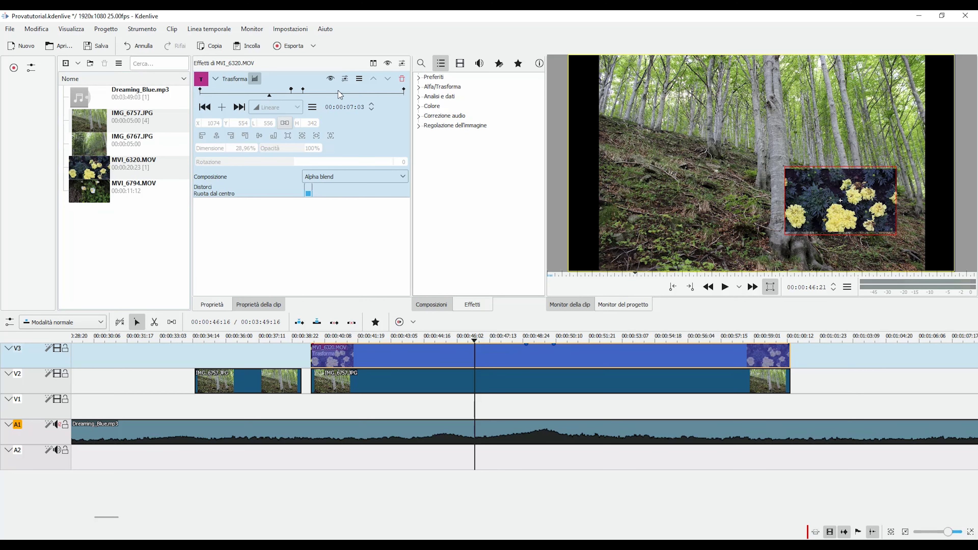
Disable and re-enable the Trasforma effect for comparison, and remove it from the MVI_6320.MOV clip.
{"action": "left_click", "coordinate": [330, 79]}
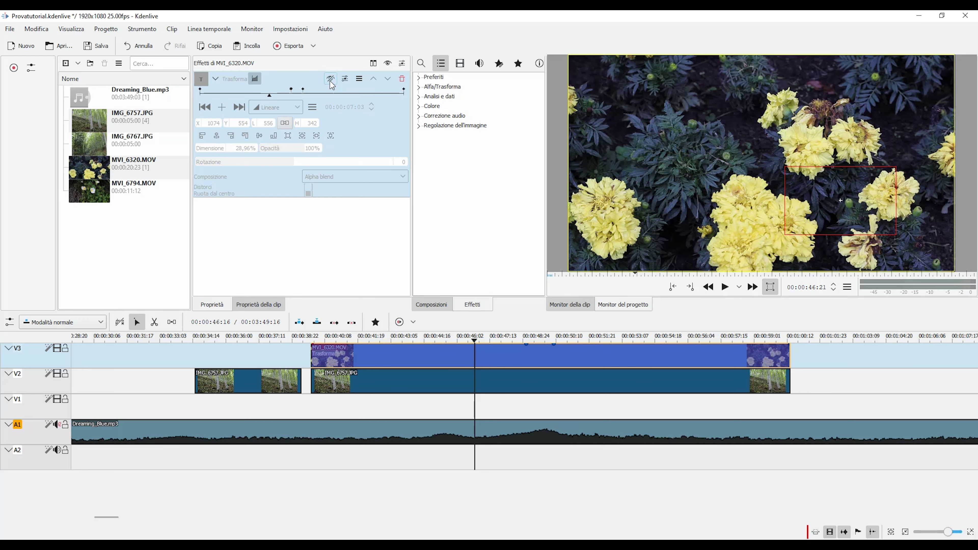
{"action": "left_click", "coordinate": [330, 79]}
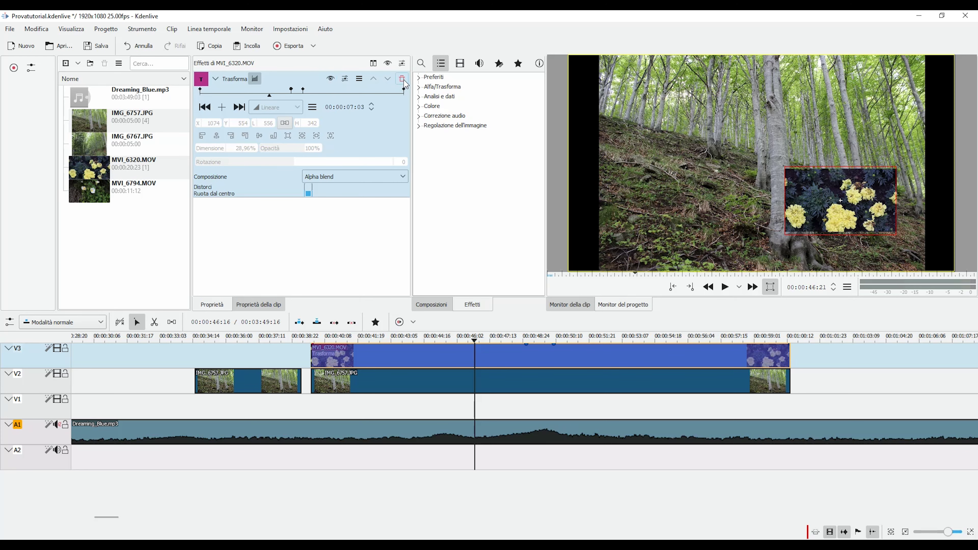
{"action": "left_click", "coordinate": [402, 79]}
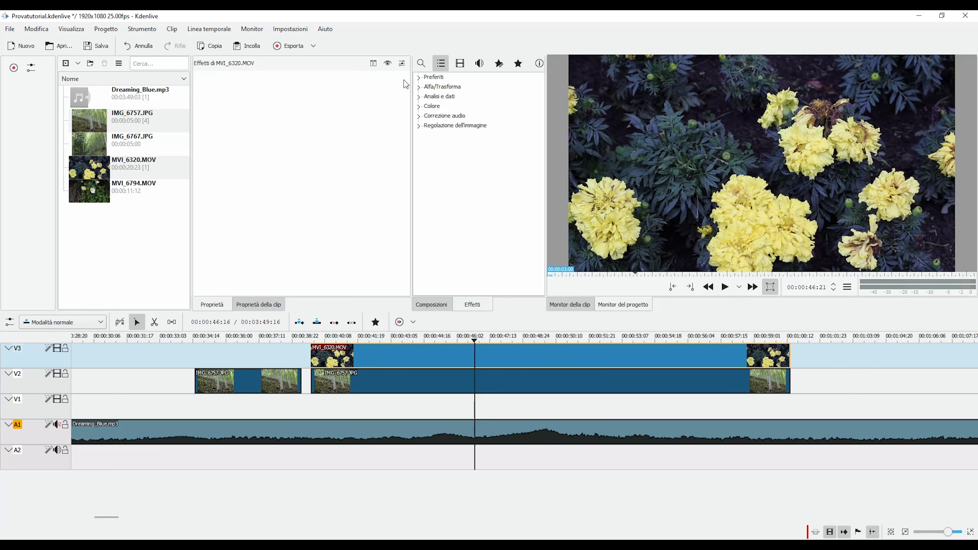
Apply the Ritaglia bordo effect from Alfa/Trasforma to the MVI_6320.MOV clip, look over its settings and remove it.
{"action": "left_click", "coordinate": [419, 88]}
{"action": "left_click_drag", "start_coordinate": [447, 125], "coordinate": [419, 354]}
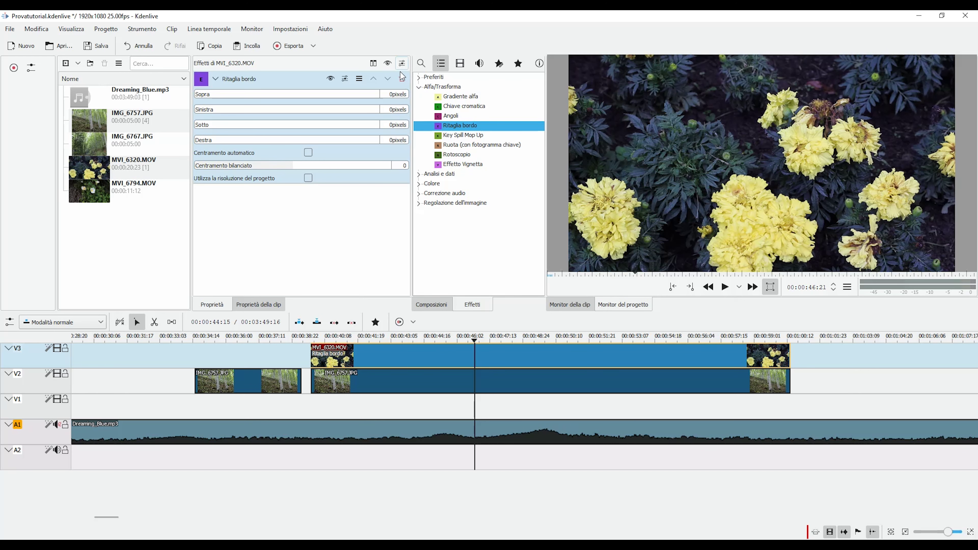
{"action": "mouse_move", "coordinate": [412, 92]}
{"action": "left_mouse_down"}
{"action": "mouse_move", "coordinate": [380, 94]}
{"action": "mouse_move", "coordinate": [401, 96]}
{"action": "left_mouse_up"}
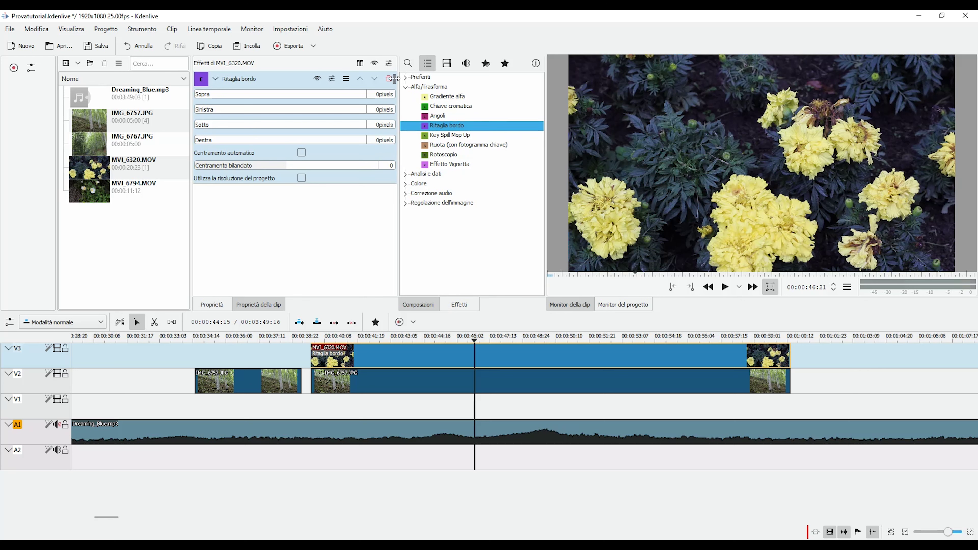
{"action": "mouse_move", "coordinate": [397, 85]}
{"action": "left_mouse_down"}
{"action": "mouse_move", "coordinate": [408, 87]}
{"action": "mouse_move", "coordinate": [386, 88]}
{"action": "mouse_move", "coordinate": [404, 89]}
{"action": "left_mouse_up"}
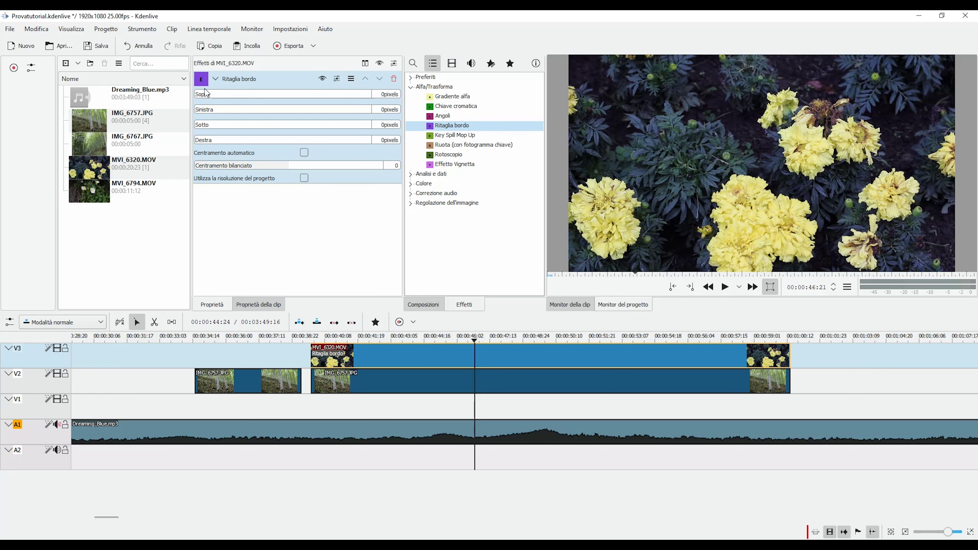
{"action": "left_click_drag", "start_coordinate": [211, 99], "coordinate": [187, 146]}
{"action": "left_click", "coordinate": [393, 81]}
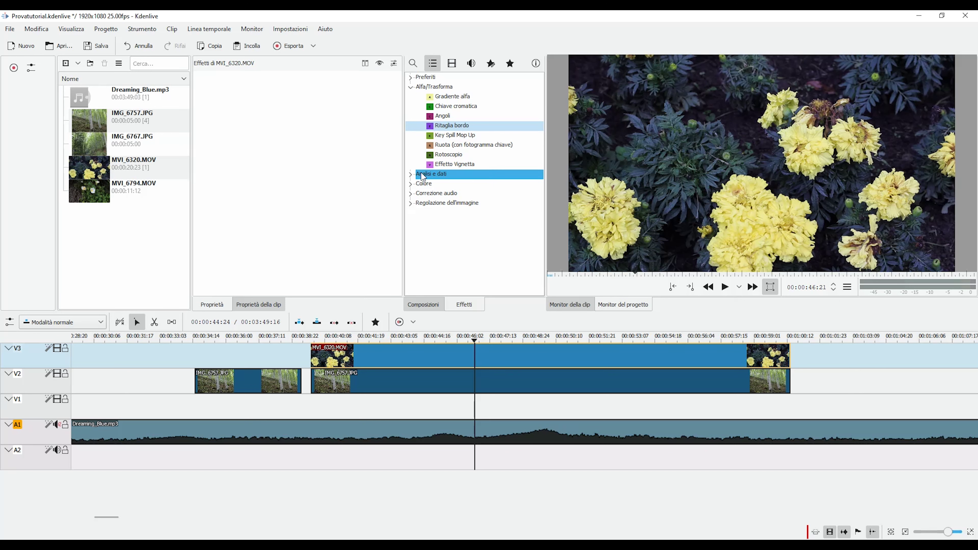
Find the Posizione e ingrandimento effect among all the video effects and apply it to the MVI_6320.MOV clip on V3.
{"action": "left_click", "coordinate": [409, 204]}
{"action": "scroll", "coordinate": [429, 199], "scroll_direction": "down", "scroll_amount": 4}
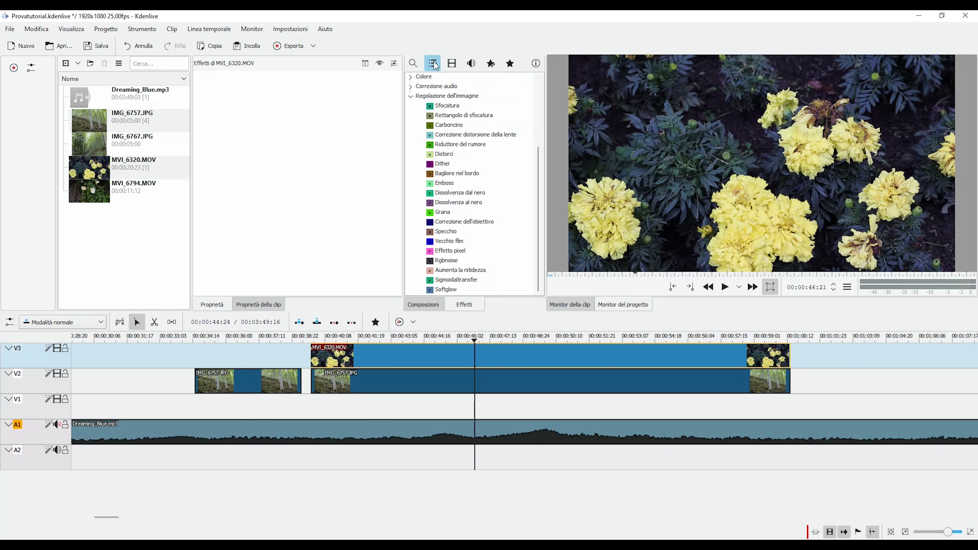
{"action": "left_click", "coordinate": [452, 64]}
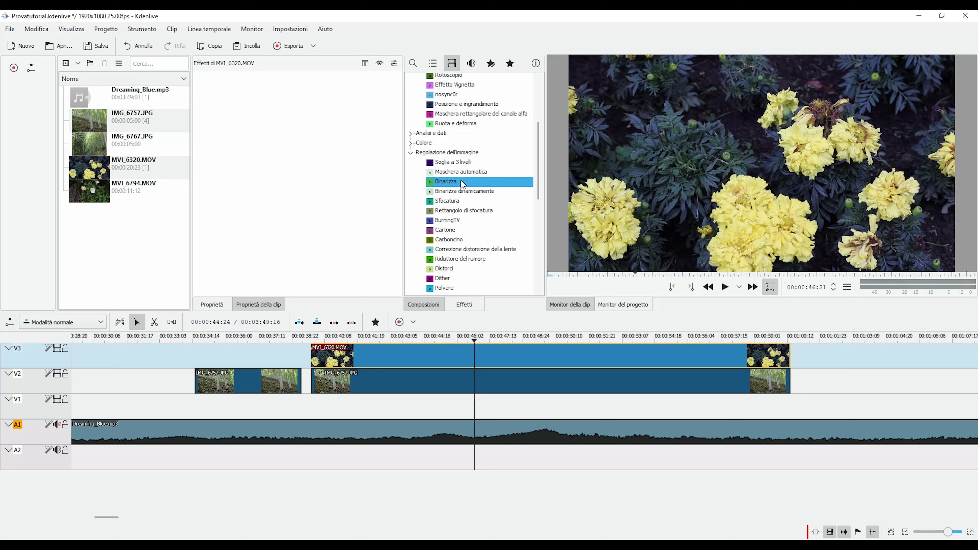
{"action": "scroll", "coordinate": [470, 184], "scroll_direction": "up", "scroll_amount": 4}
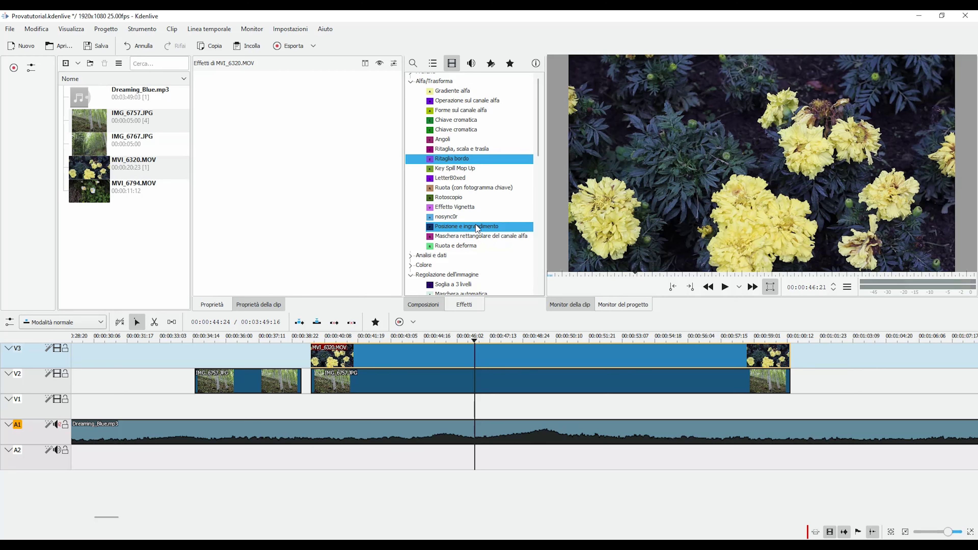
{"action": "left_click_drag", "start_coordinate": [477, 227], "coordinate": [398, 275]}
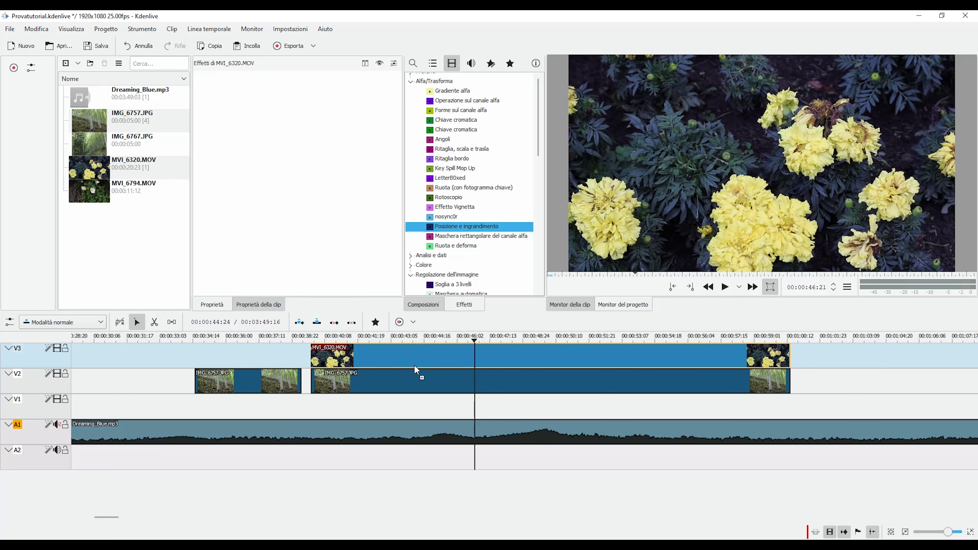
{"action": "left_click_drag", "start_coordinate": [414, 364], "coordinate": [413, 351]}
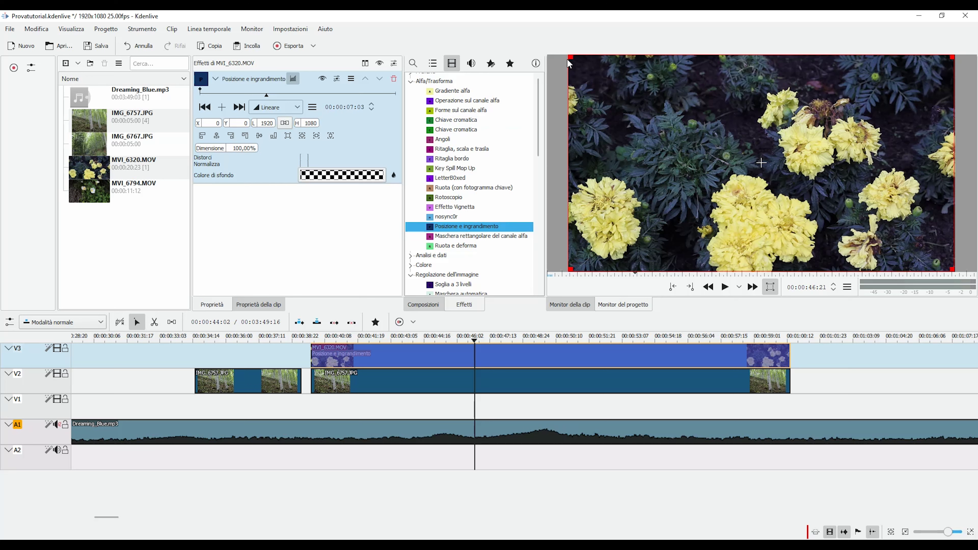
Shrink the flower overlay to about 38% and place it over the forest photo at about X 262, Y 221.
{"action": "left_click_drag", "start_coordinate": [570, 57], "coordinate": [708, 143]}
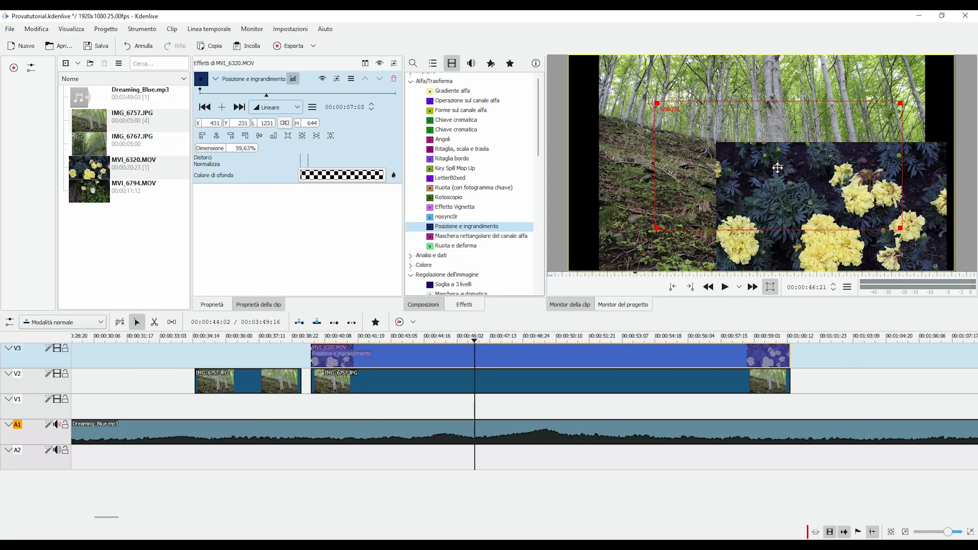
{"action": "left_click_drag", "start_coordinate": [828, 205], "coordinate": [778, 165]}
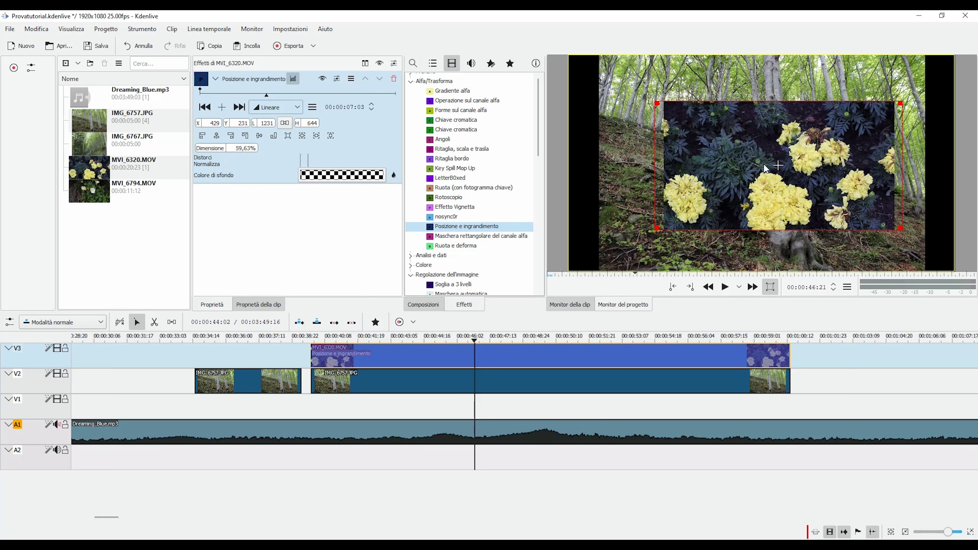
{"action": "left_click_drag", "start_coordinate": [776, 166], "coordinate": [745, 151]}
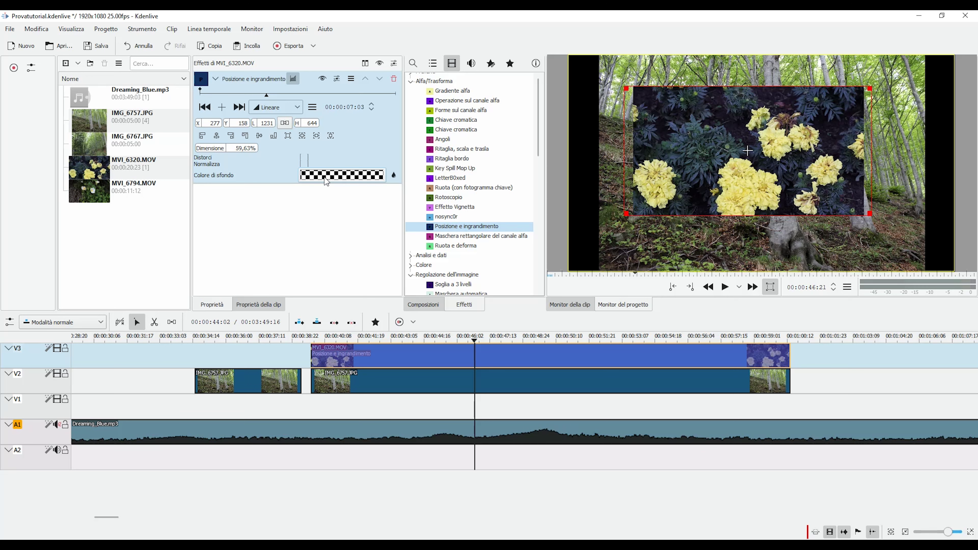
{"action": "left_click_drag", "start_coordinate": [870, 88], "coordinate": [765, 131]}
{"action": "left_click_drag", "start_coordinate": [695, 170], "coordinate": [693, 141]}
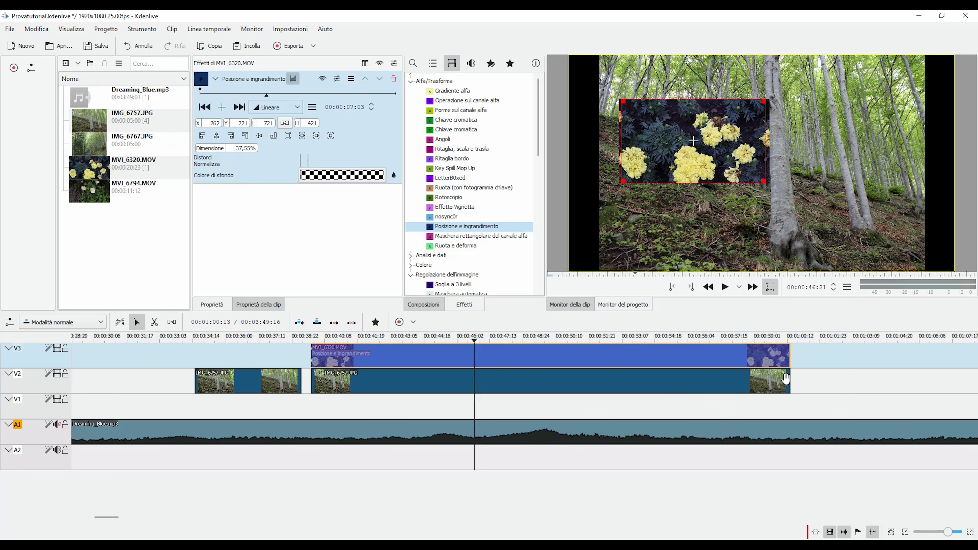
{"action": "mouse_move", "coordinate": [789, 381]}
{"action": "left_mouse_down"}
{"action": "mouse_move", "coordinate": [464, 389]}
{"action": "mouse_move", "coordinate": [786, 382]}
{"action": "left_mouse_up"}
Try to set the Colore di sfondo of the Posizione e ingrandimento effect to red (#ff0000).
{"action": "left_click", "coordinate": [355, 179]}
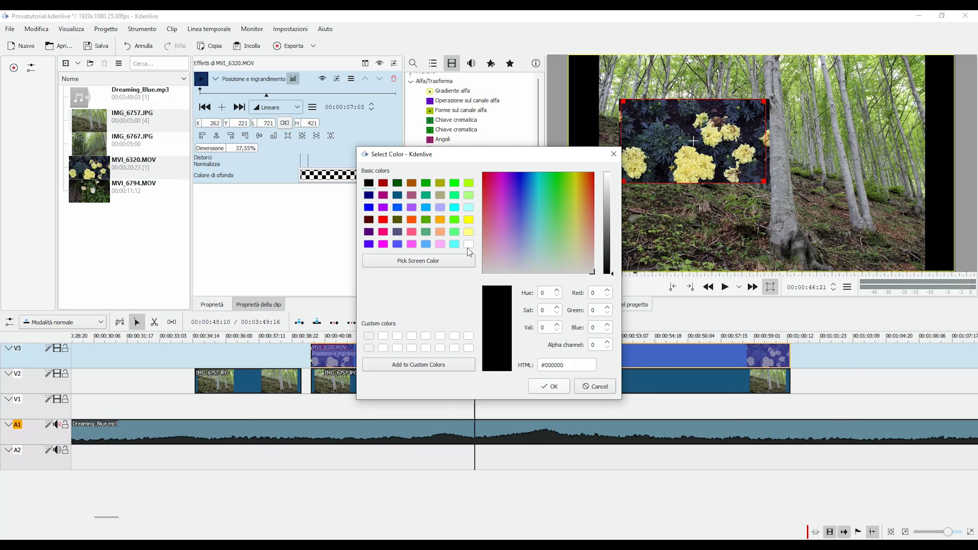
{"action": "left_click", "coordinate": [385, 220]}
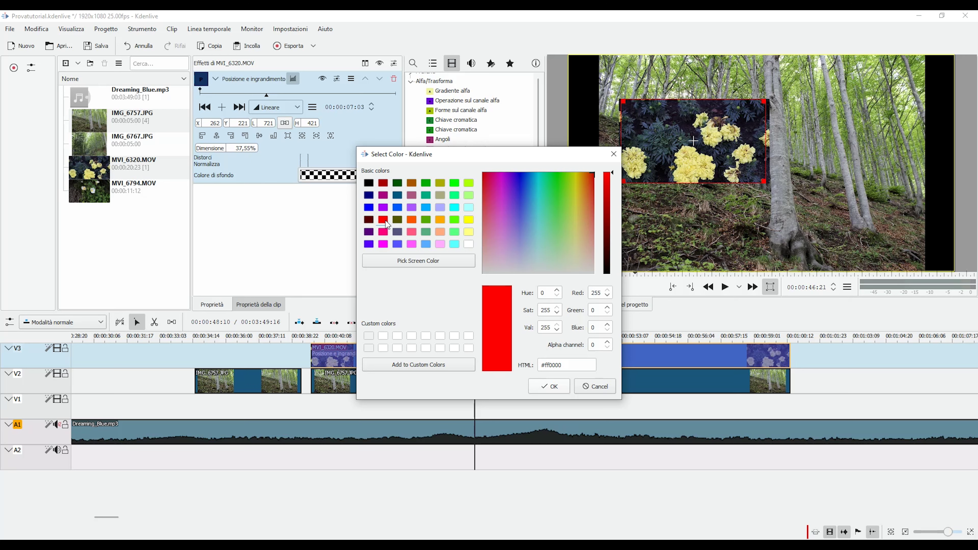
{"action": "left_click", "coordinate": [549, 386]}
{"action": "left_click", "coordinate": [342, 175]}
{"action": "left_click", "coordinate": [549, 386]}
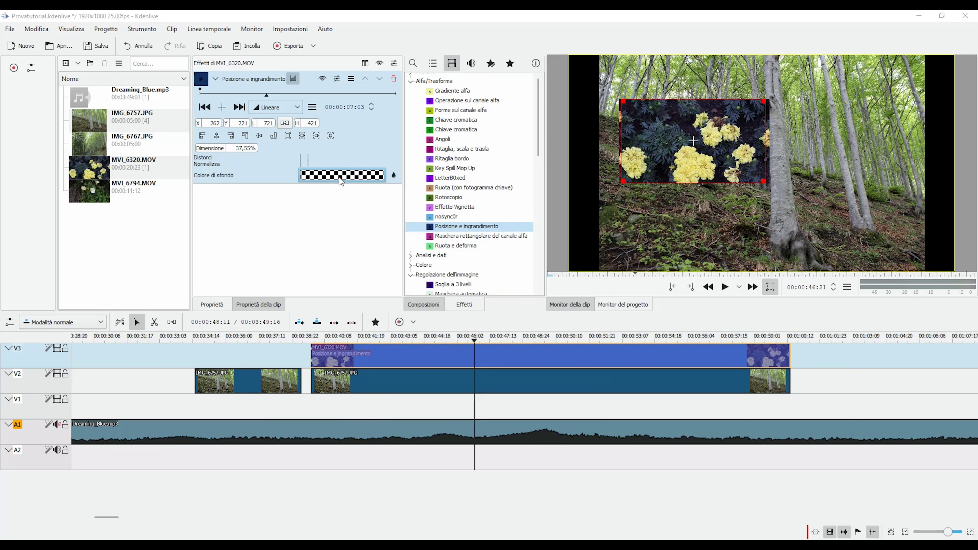
Set the Colore di sfondo of the Posizione e ingrandimento effect to an opaque crimson (#c8032e).
{"action": "left_click", "coordinate": [340, 177]}
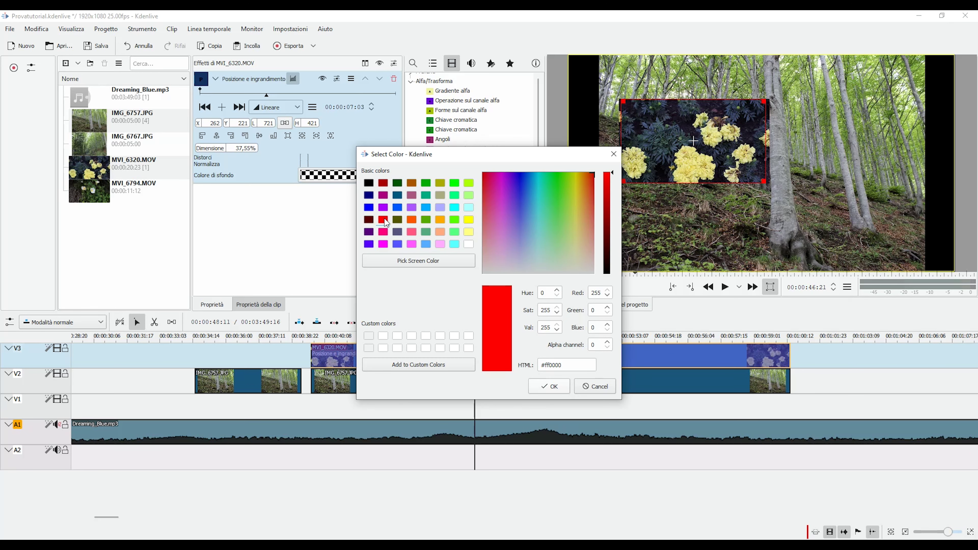
{"action": "left_click_drag", "start_coordinate": [516, 215], "coordinate": [609, 177]}
{"action": "left_click", "coordinate": [549, 386]}
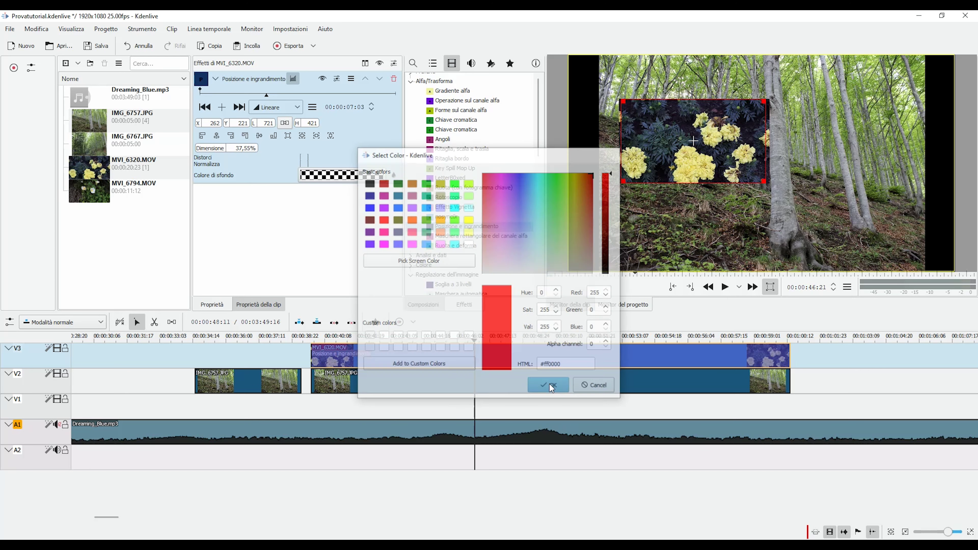
{"action": "left_click", "coordinate": [357, 179]}
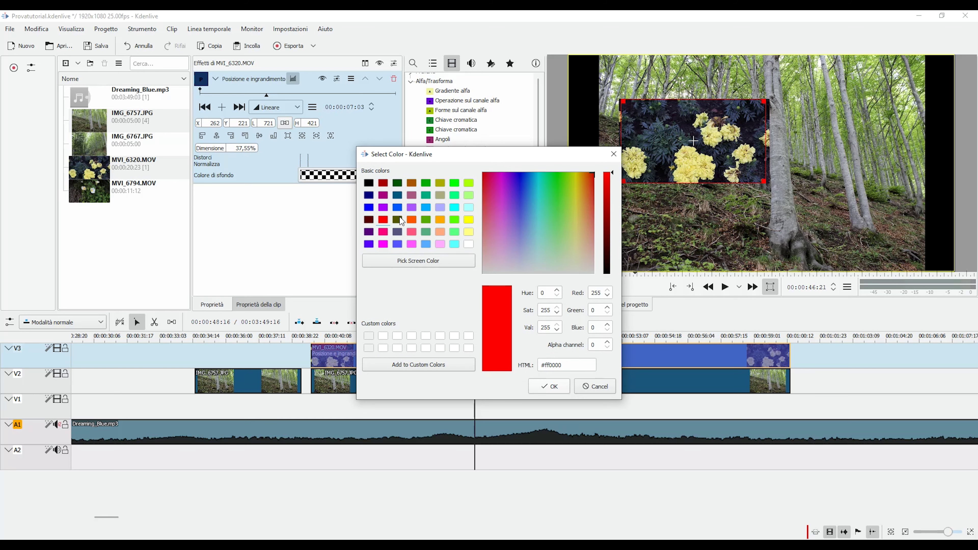
{"action": "left_click", "coordinate": [423, 263]}
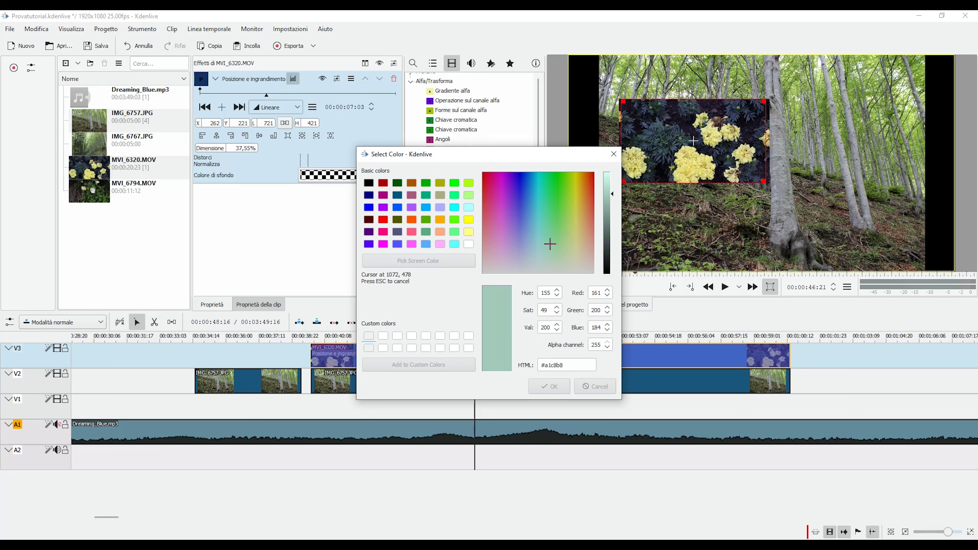
{"action": "left_click", "coordinate": [486, 174]}
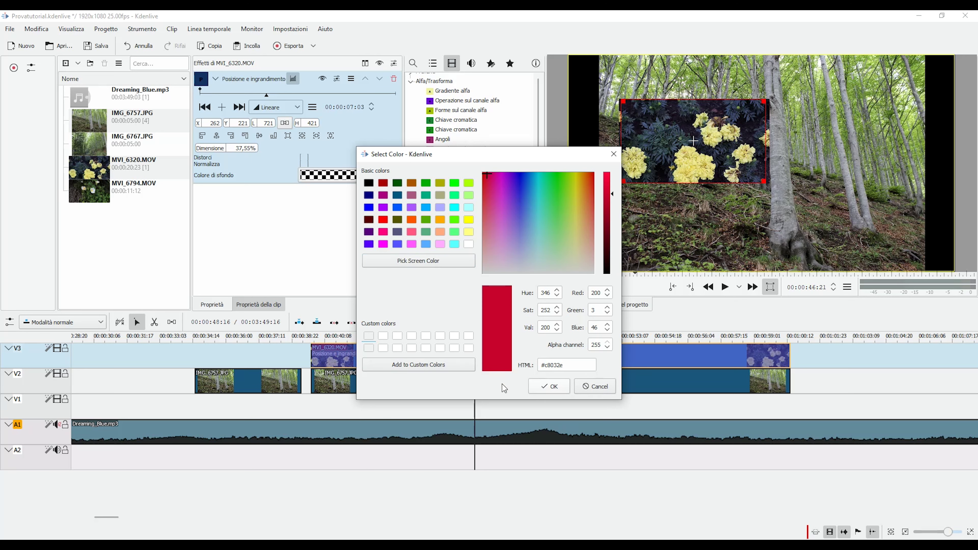
{"action": "left_click", "coordinate": [556, 388]}
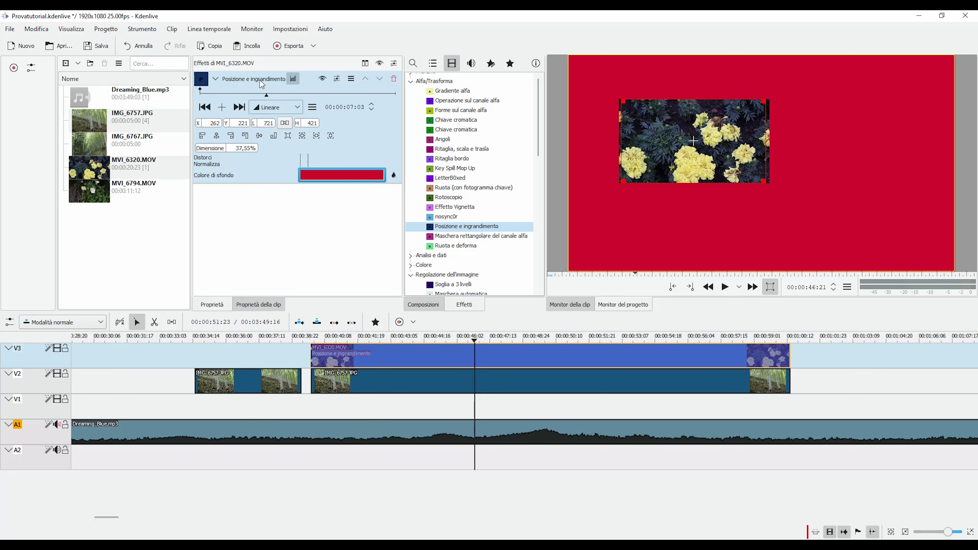
Replace Posizione e ingrandimento on MVI_6320.MOV with Ruota e deforma: axis rotations 5, -169, -169, animated X rotation 41, Deforma X 138, Y 118.
{"action": "left_click", "coordinate": [393, 79]}
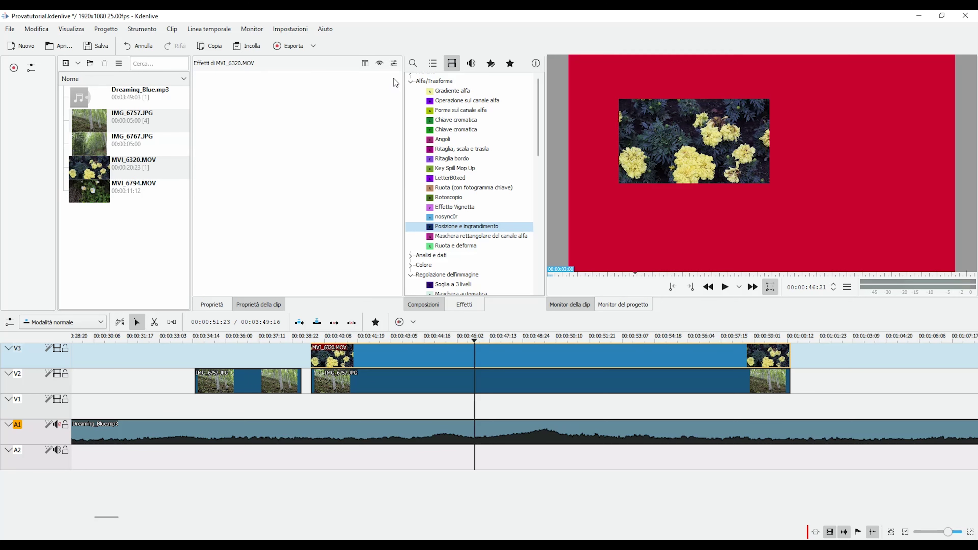
{"action": "left_click_drag", "start_coordinate": [465, 246], "coordinate": [456, 356]}
{"action": "left_click_drag", "start_coordinate": [269, 98], "coordinate": [305, 144]}
{"action": "mouse_move", "coordinate": [285, 188]}
{"action": "left_mouse_down"}
{"action": "mouse_move", "coordinate": [319, 188]}
{"action": "mouse_move", "coordinate": [290, 192]}
{"action": "left_mouse_up"}
{"action": "mouse_move", "coordinate": [292, 201]}
{"action": "left_mouse_down"}
{"action": "mouse_move", "coordinate": [301, 203]}
{"action": "mouse_move", "coordinate": [290, 203]}
{"action": "left_mouse_up"}
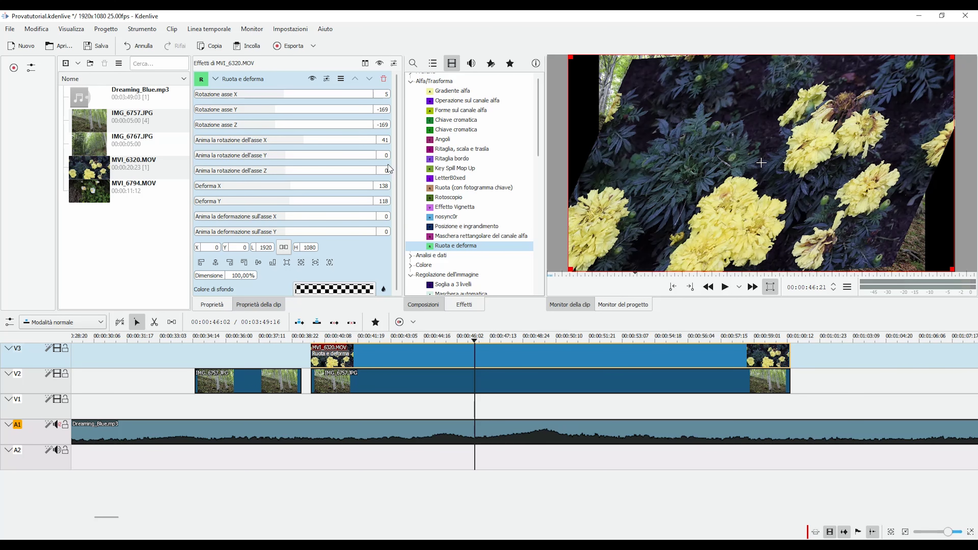
Look over the remaining Ruota e deforma settings and replace the effect on MVI_6320.MOV with Trasforma from Preferiti.
{"action": "left_click_drag", "start_coordinate": [397, 166], "coordinate": [398, 227]}
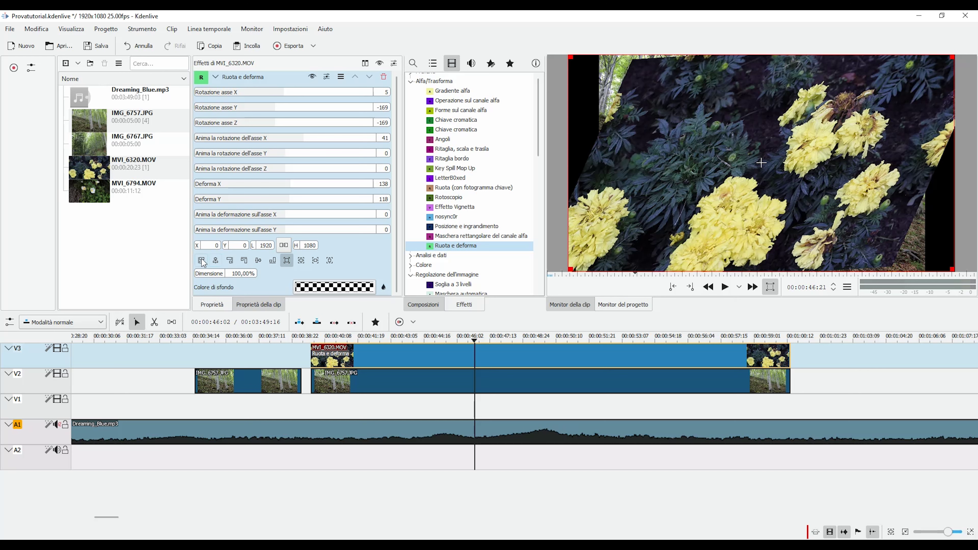
{"action": "scroll", "coordinate": [396, 119], "scroll_direction": "up", "scroll_amount": 1}
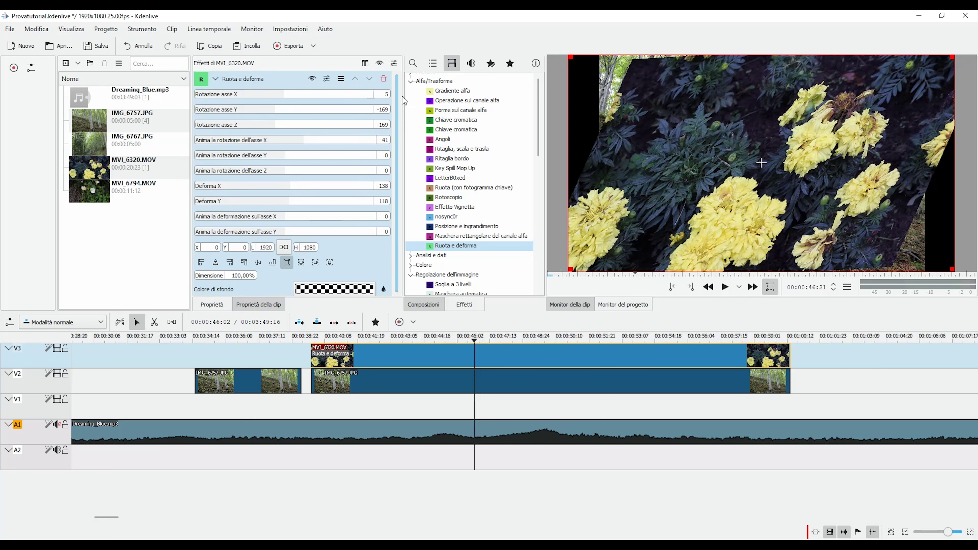
{"action": "left_click", "coordinate": [384, 79]}
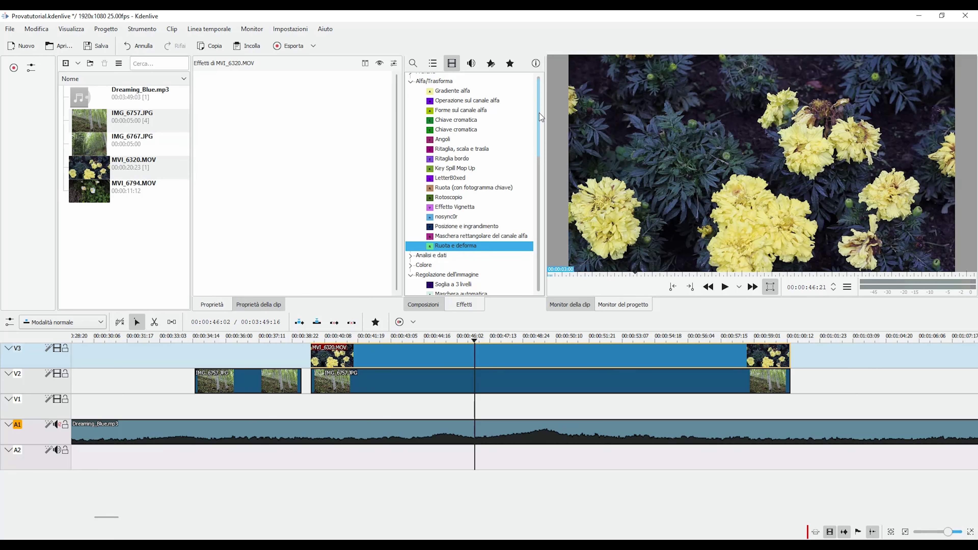
{"action": "scroll", "coordinate": [535, 112], "scroll_direction": "up", "scroll_amount": 1}
{"action": "left_click", "coordinate": [411, 77]}
{"action": "left_click_drag", "start_coordinate": [438, 97], "coordinate": [405, 355]}
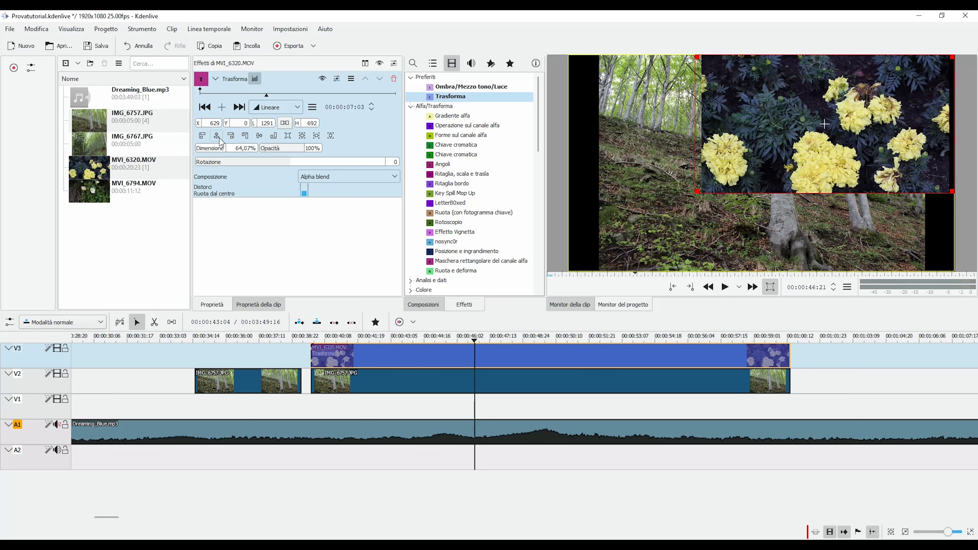
Try aligning the flower overlay to the centre, left and right of the frame, then to its vertical middle and lower edge.
{"action": "left_click", "coordinate": [218, 137]}
{"action": "left_click", "coordinate": [230, 135]}
{"action": "left_click", "coordinate": [217, 135]}
{"action": "left_click", "coordinate": [202, 135]}
{"action": "left_click", "coordinate": [216, 136]}
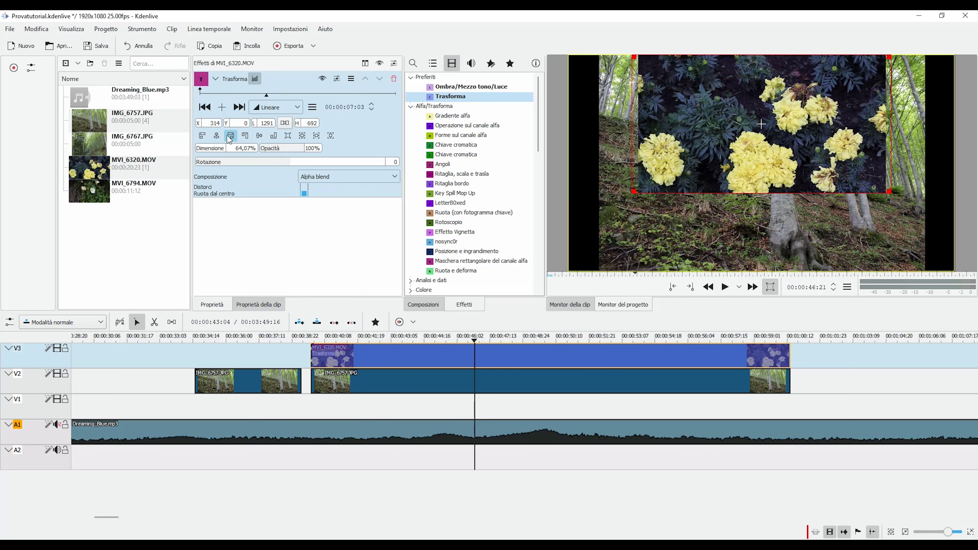
{"action": "left_click", "coordinate": [228, 135]}
{"action": "left_click", "coordinate": [262, 137]}
{"action": "left_click", "coordinate": [275, 135]}
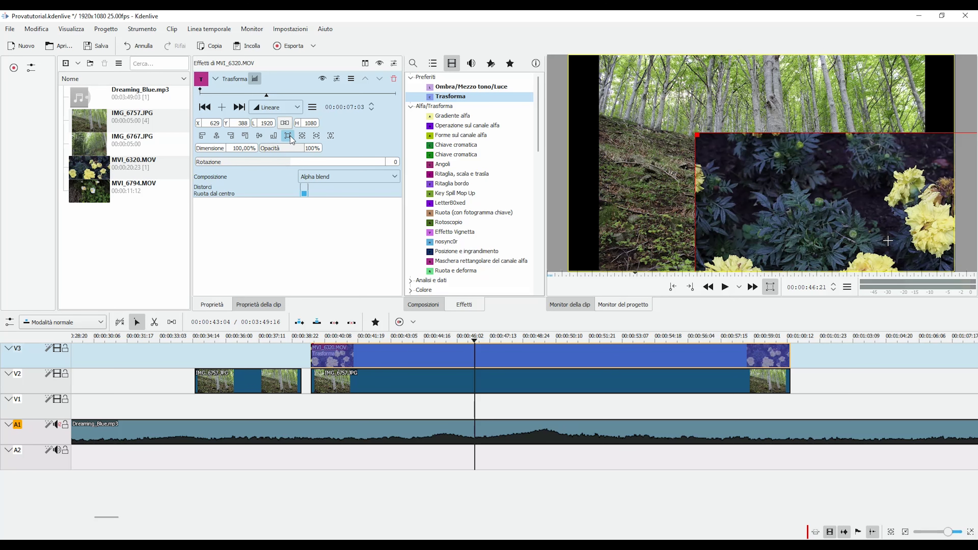
Restore the flower overlay to 1920 x 1080 at X 0, Y 0 and remove the Trasforma effect from MVI_6320.MOV.
{"action": "left_click", "coordinate": [288, 136]}
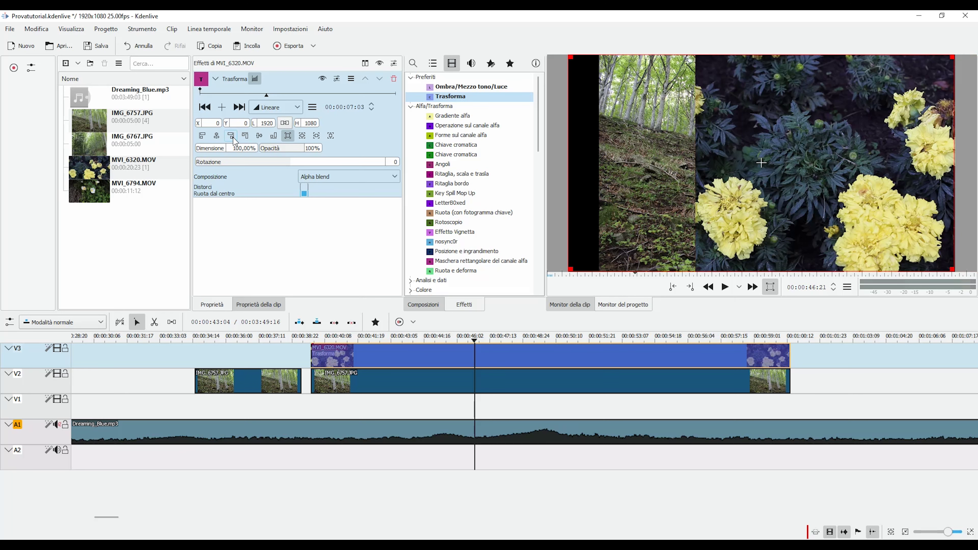
{"action": "left_click", "coordinate": [231, 137]}
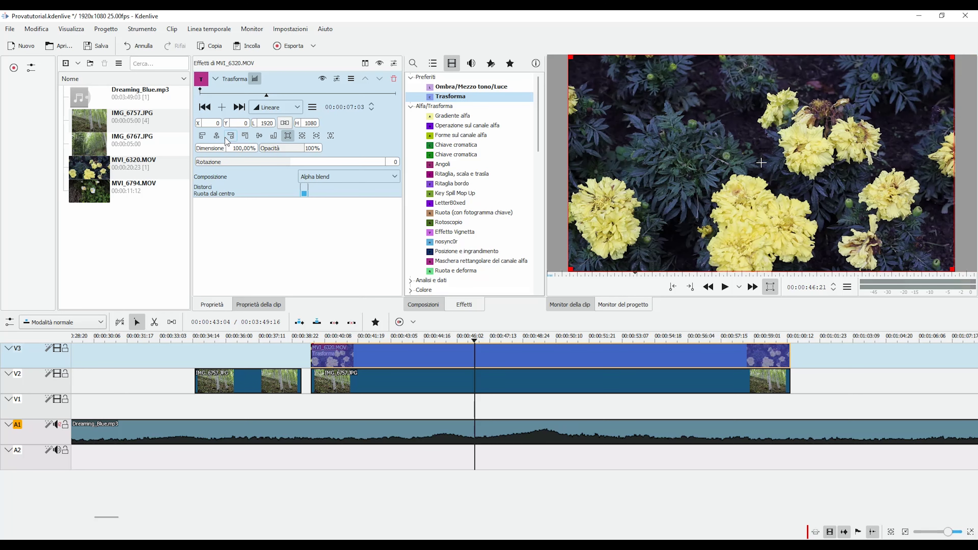
{"action": "left_click", "coordinate": [396, 79]}
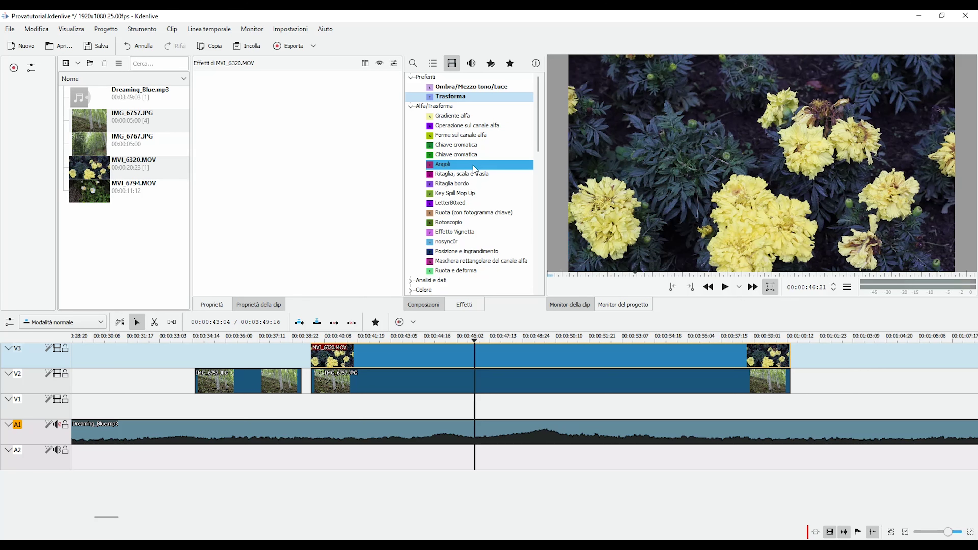
Add Dissolvenza dal nero, with a duration of 00:00:02:03, and Dissolvenza al nero to the MVI_6320.MOV clip on V3.
{"action": "scroll", "coordinate": [474, 169], "scroll_direction": "down", "scroll_amount": 10}
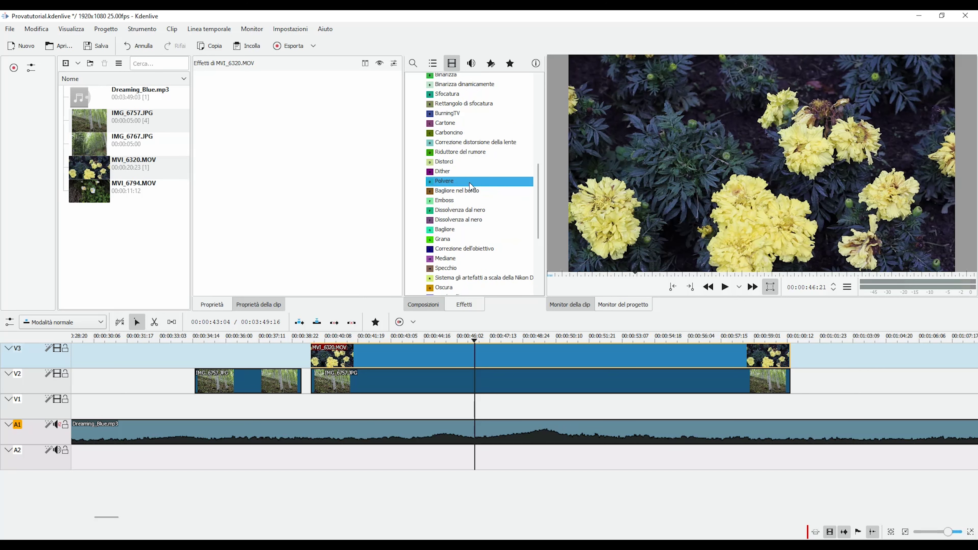
{"action": "left_click", "coordinate": [472, 211]}
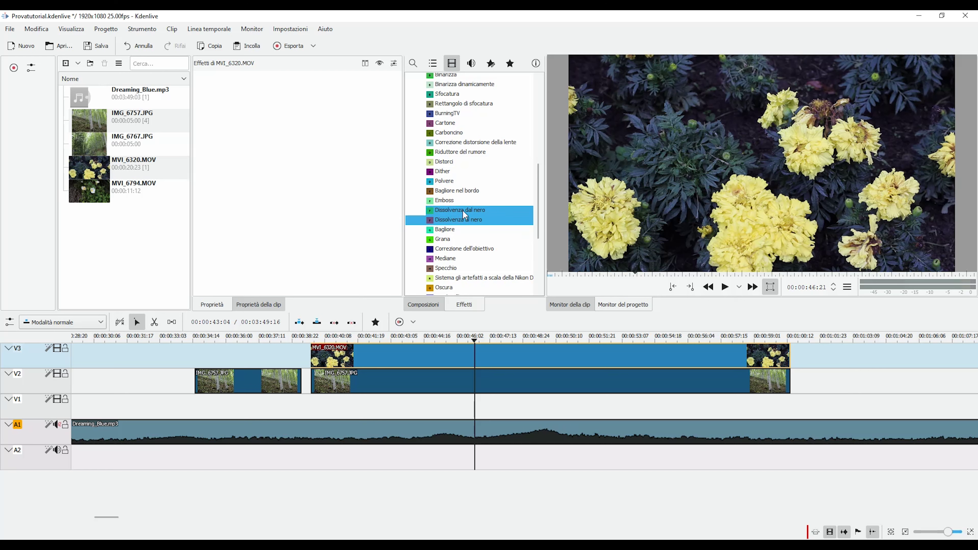
{"action": "left_click", "coordinate": [461, 219]}
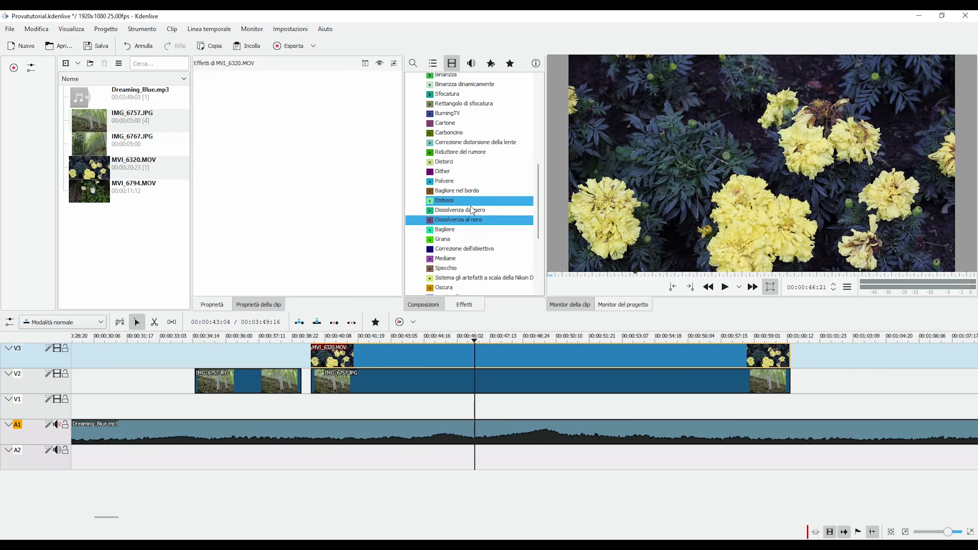
{"action": "left_click_drag", "start_coordinate": [436, 208], "coordinate": [318, 362]}
{"action": "left_click_drag", "start_coordinate": [432, 223], "coordinate": [783, 360]}
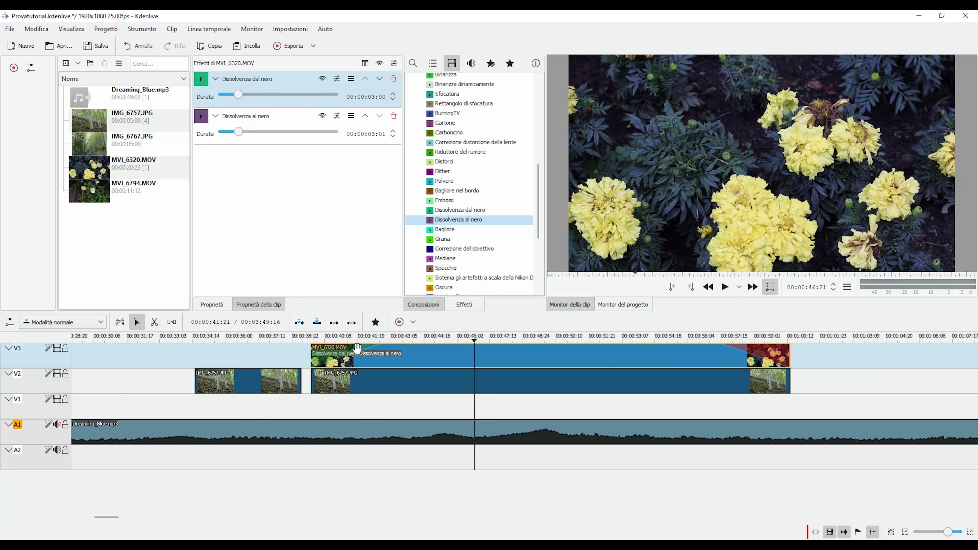
{"action": "mouse_move", "coordinate": [240, 96]}
{"action": "left_mouse_down"}
{"action": "mouse_move", "coordinate": [251, 95]}
{"action": "mouse_move", "coordinate": [234, 96]}
{"action": "left_mouse_up"}
Play back the fade from black at the start of MVI_6320.MOV and the fade to black at its end.
{"action": "left_click", "coordinate": [312, 339]}
{"action": "left_click", "coordinate": [724, 287]}
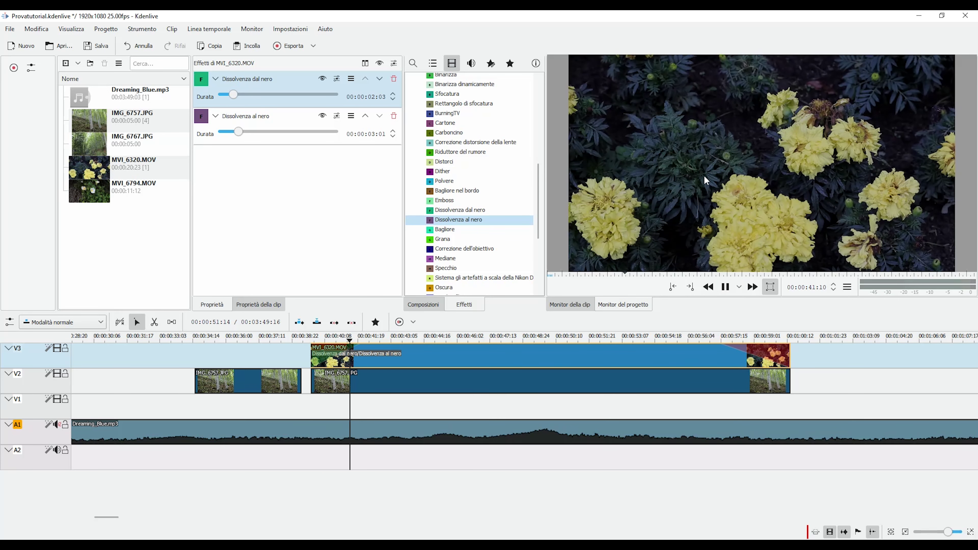
{"action": "left_click", "coordinate": [725, 287]}
{"action": "left_click", "coordinate": [713, 340]}
{"action": "left_click", "coordinate": [725, 287]}
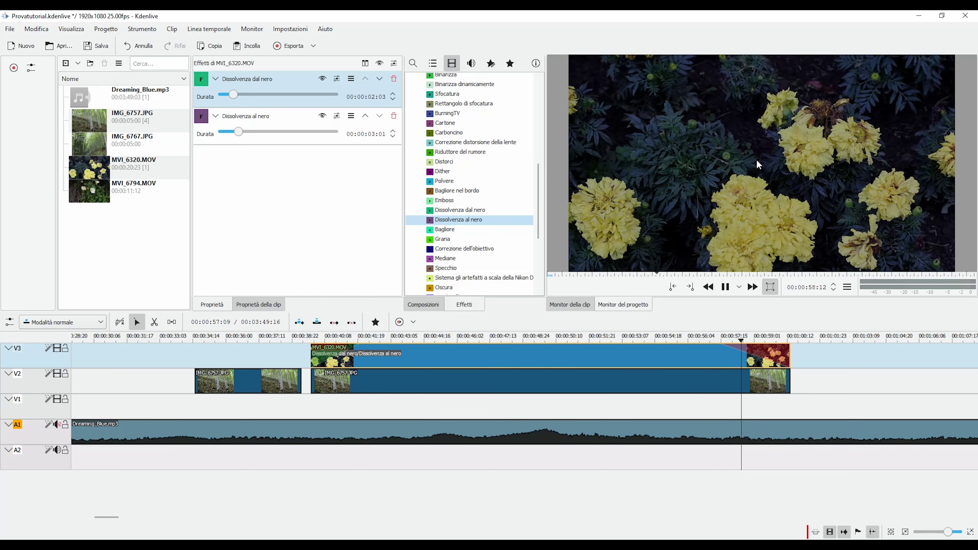
{"action": "left_click", "coordinate": [728, 290]}
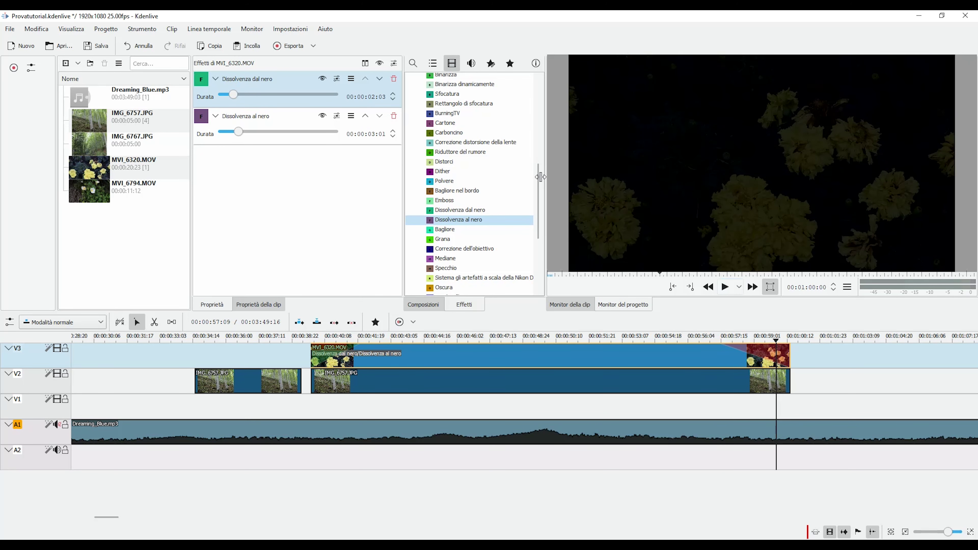
Set the duration of Dissolvenza al nero to 00:00:04:14 and of Dissolvenza dal nero to 00:00:01:19.
{"action": "mouse_move", "coordinate": [242, 131]}
{"action": "left_mouse_down"}
{"action": "mouse_move", "coordinate": [264, 127]}
{"action": "mouse_move", "coordinate": [248, 125]}
{"action": "left_mouse_up"}
{"action": "left_click_drag", "start_coordinate": [245, 94], "coordinate": [234, 102]}
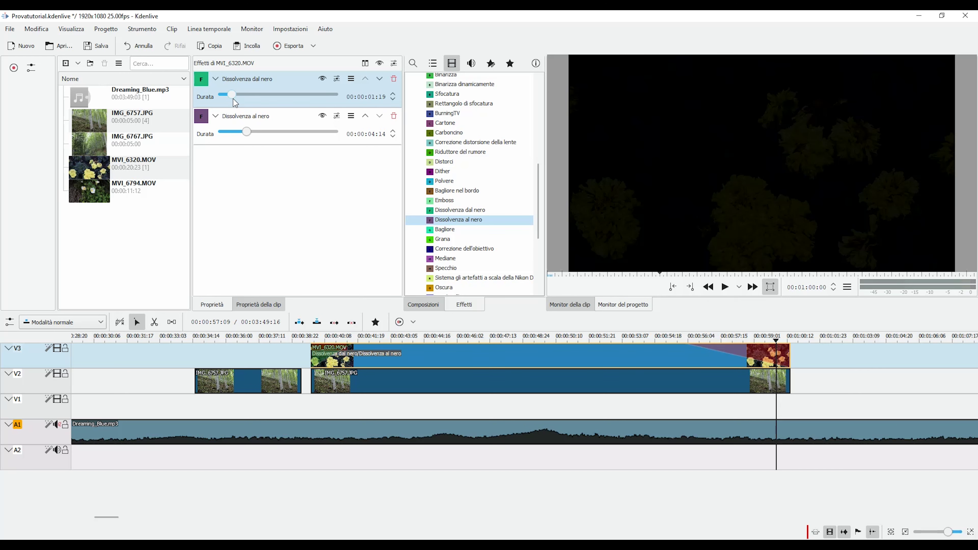